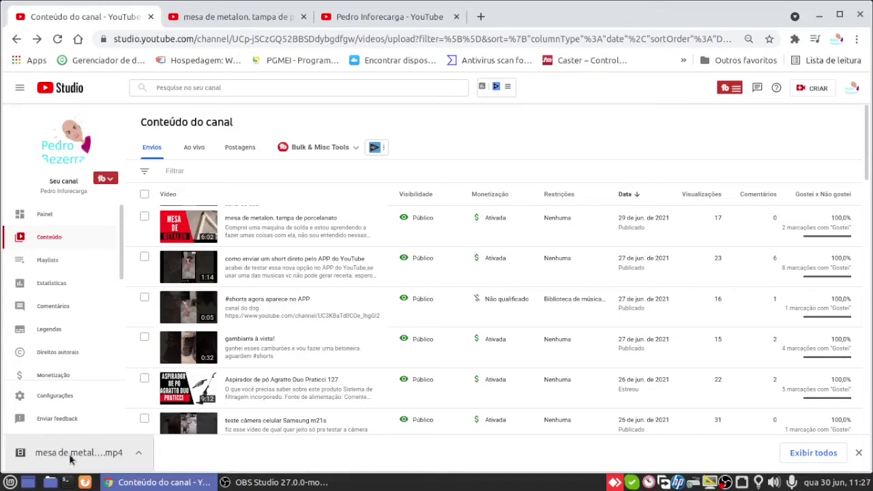
- Launch the Kdenlive video editor
key("super")
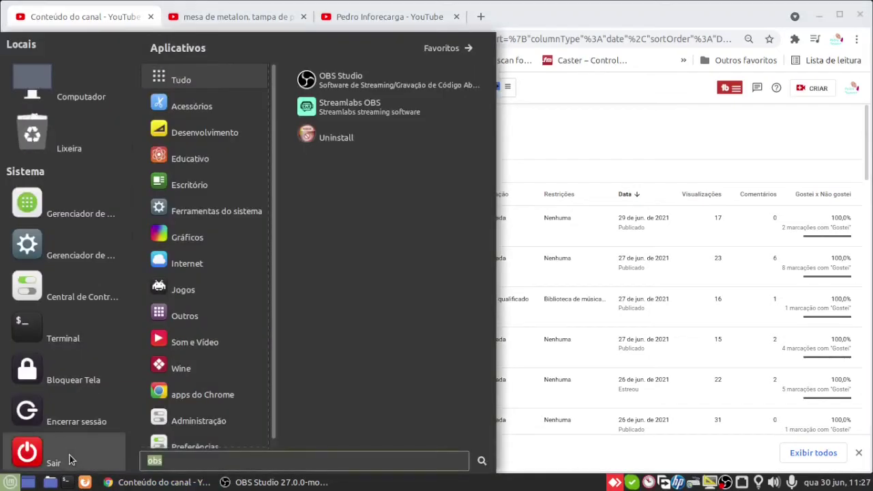
type("kden")
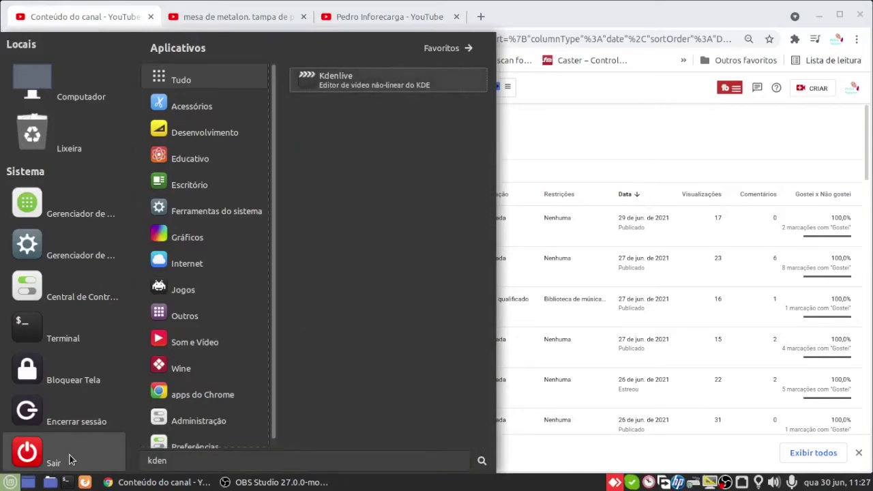
key("Return")
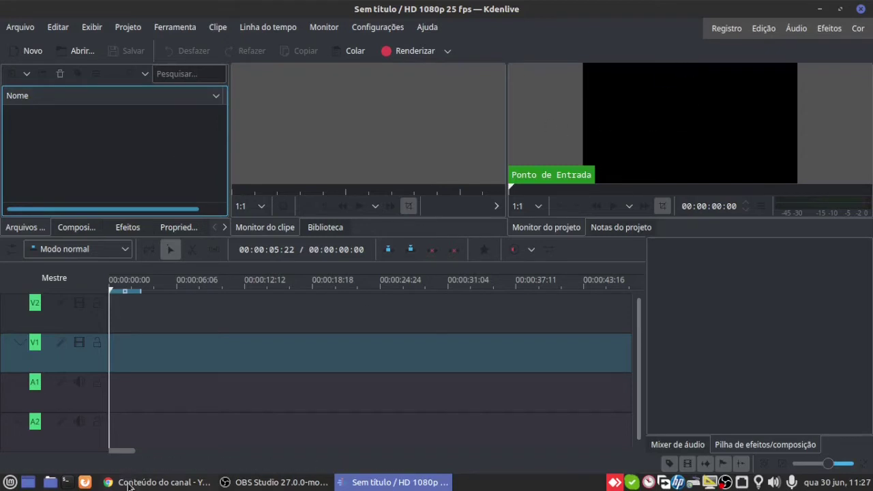
- Import efeitos Chroma Key #shorts.mp4 from the verde folder and switch the project to its 360x720 30 fps profile
left_click(50, 482)
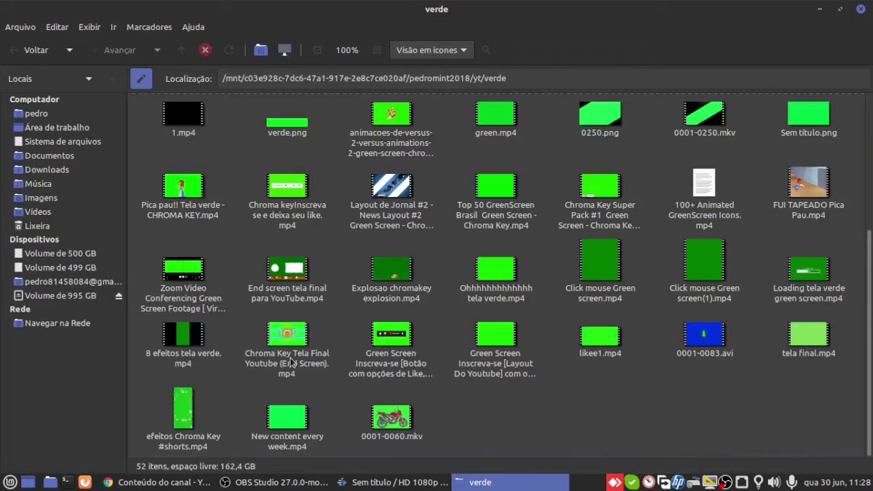
left_click(184, 426)
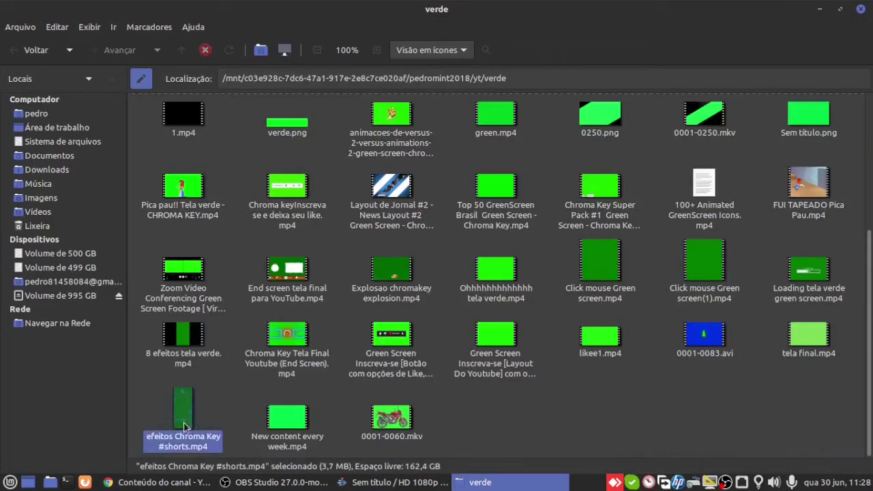
scroll(621, 302, "up", 4)
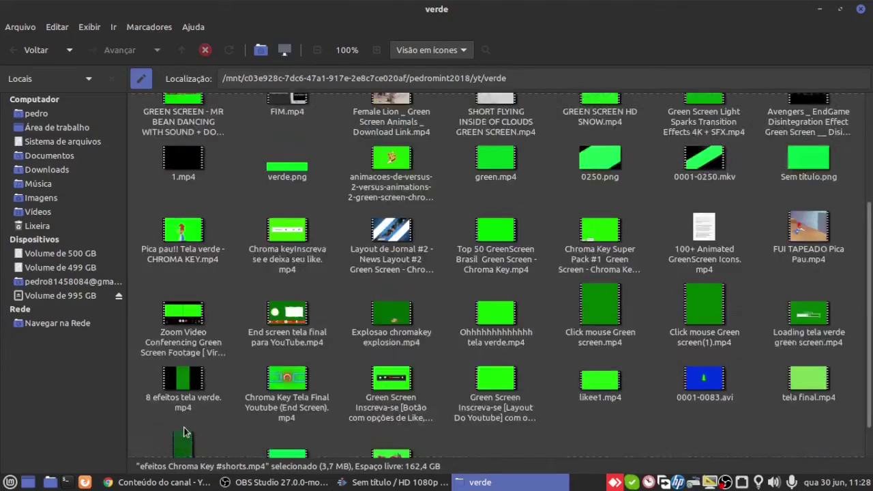
scroll(620, 303, "down", 3)
scroll(621, 302, "down", 1)
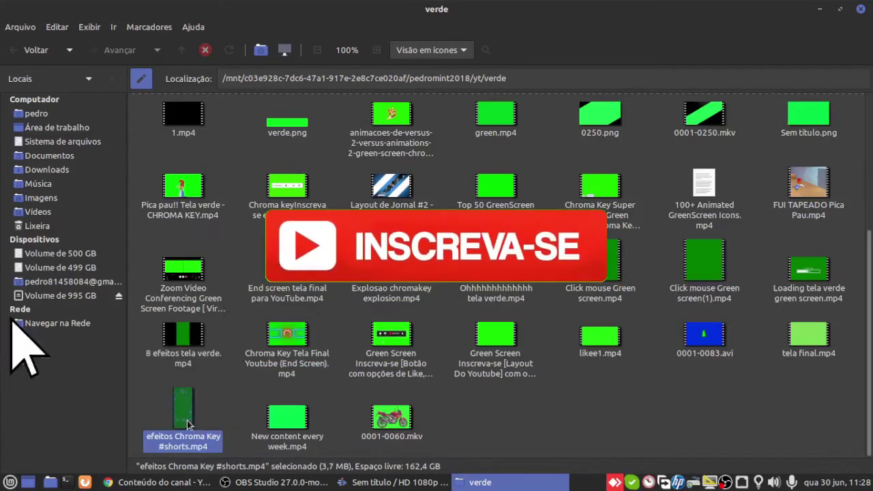
left_click_drag(194, 426, 92, 147)
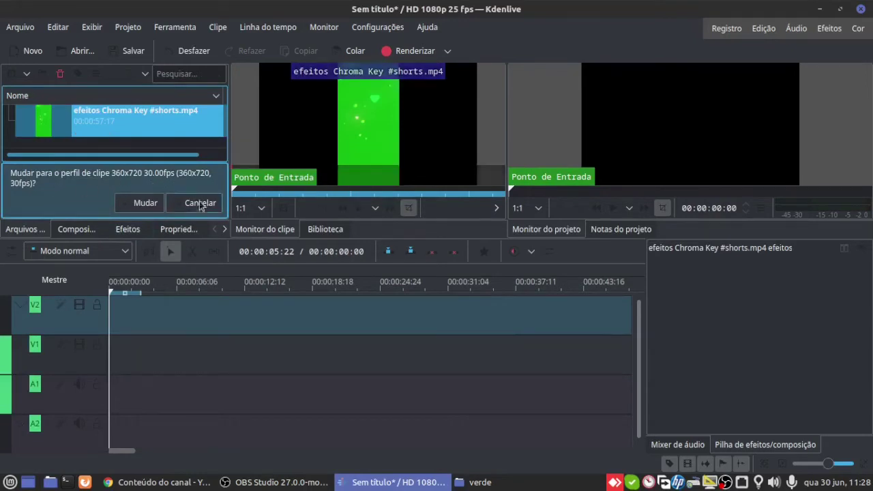
left_click(145, 202)
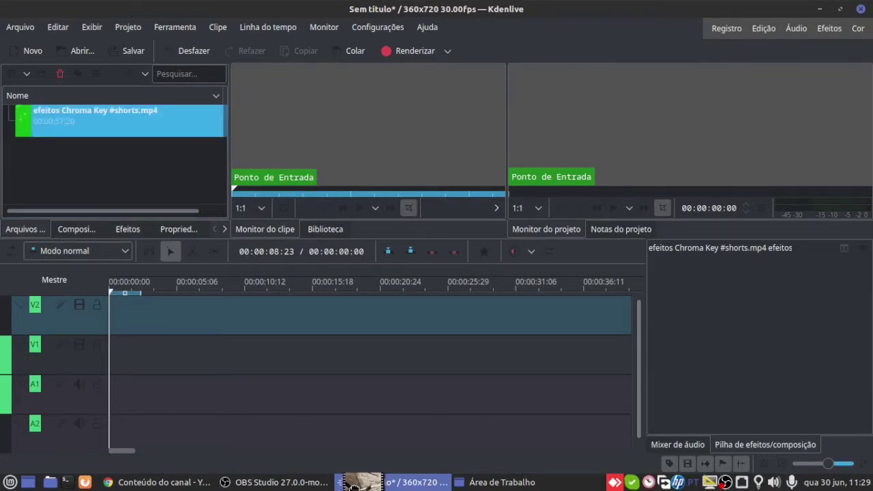
- Import the video mesa de metalon. tampa de porcelanato.mp4 from the desktop folder into the project files
left_click_drag(353, 486, 109, 170)
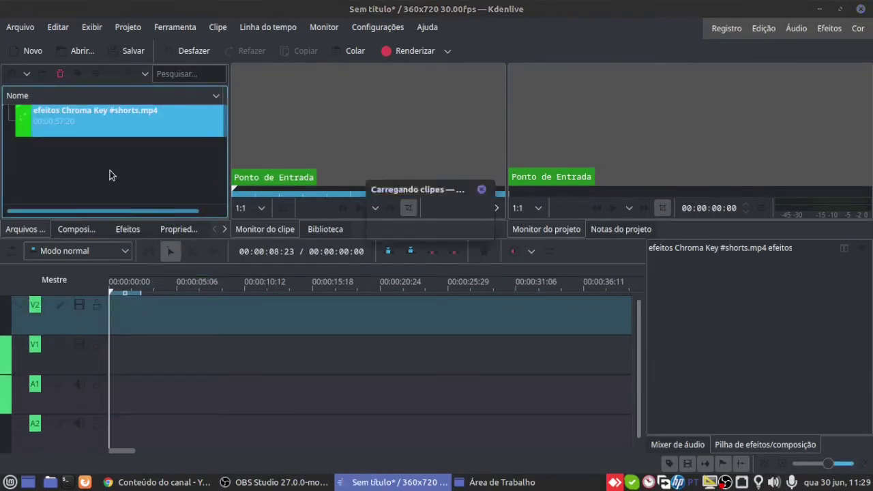
left_click(105, 151)
left_click(99, 132)
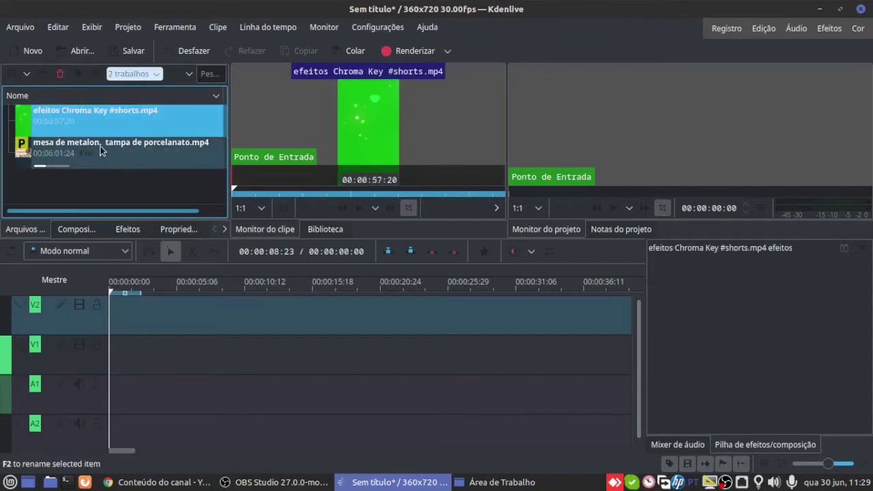
- Place the chroma key effects clip on track V1 and the mesa de metalon video above it on V2
left_click_drag(38, 126, 166, 429)
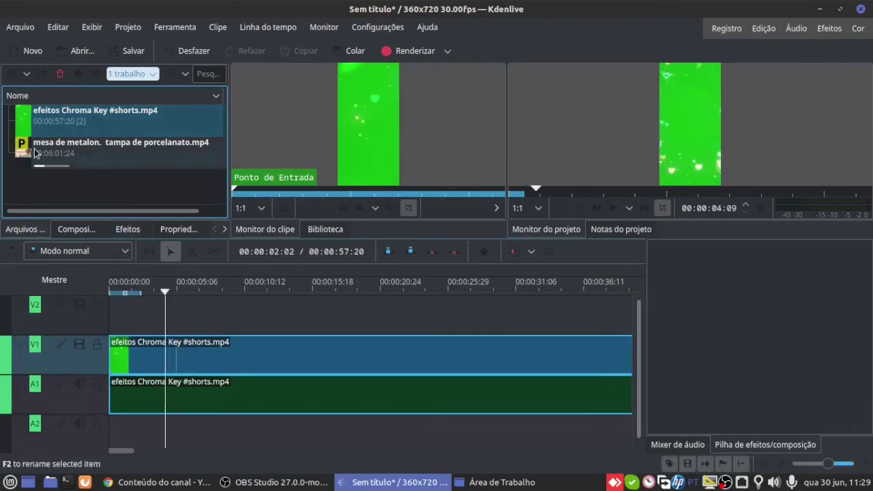
left_click_drag(41, 155, 143, 313)
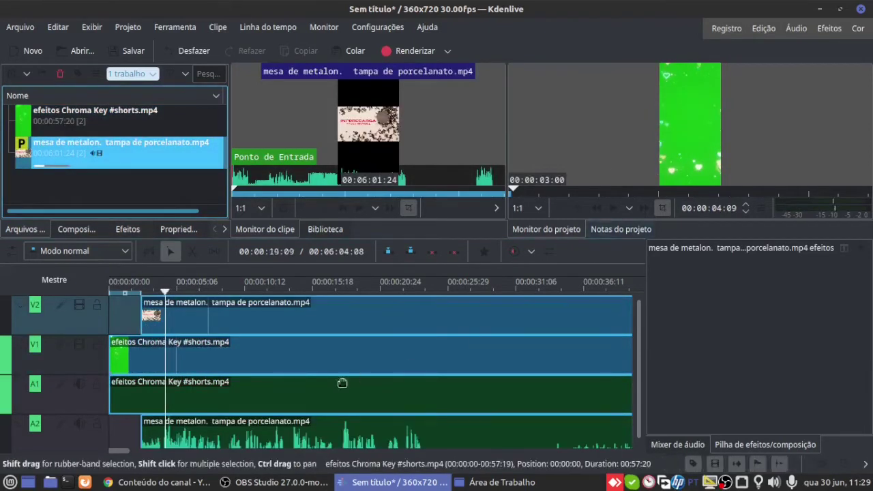
left_click(179, 289)
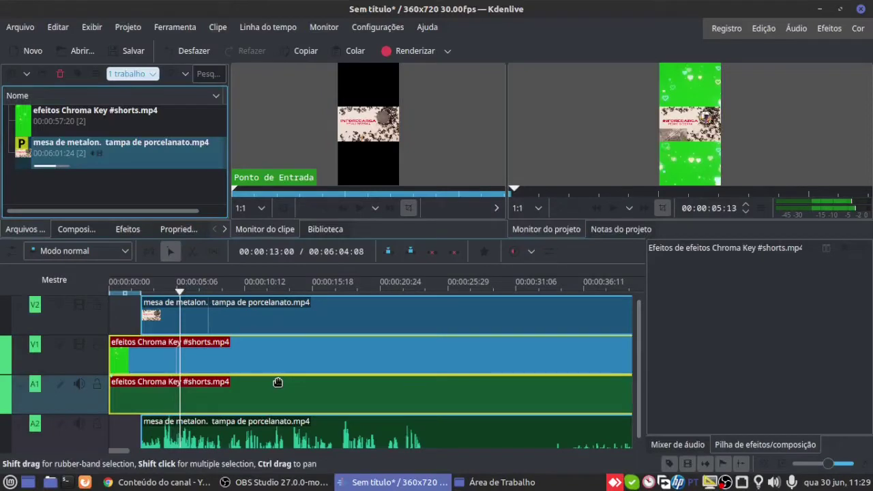
- Move the mesa de metalon clip to the timeline start, deleting the chroma key clip and restoring it by undo
key("Delete")
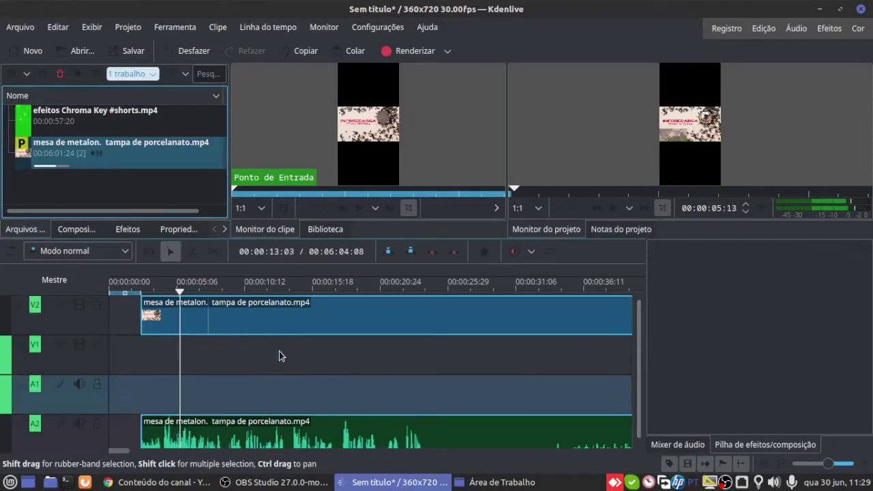
left_click_drag(289, 323, 211, 324)
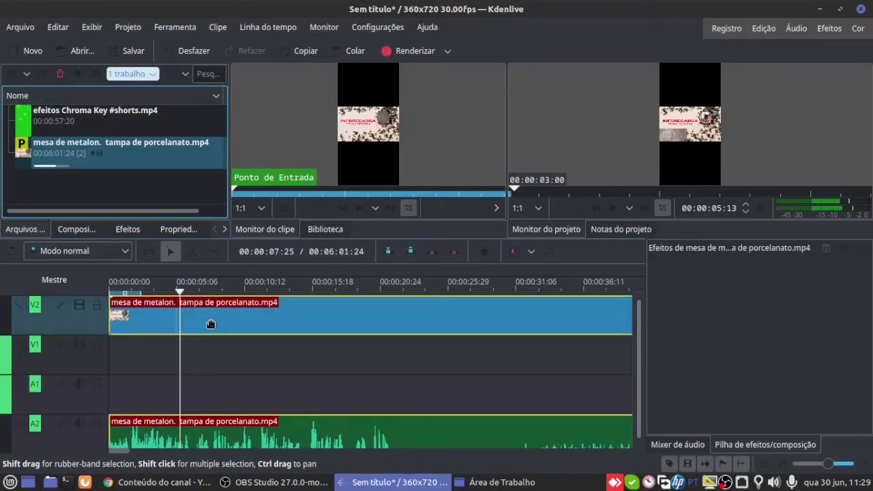
key("ctrl+z")
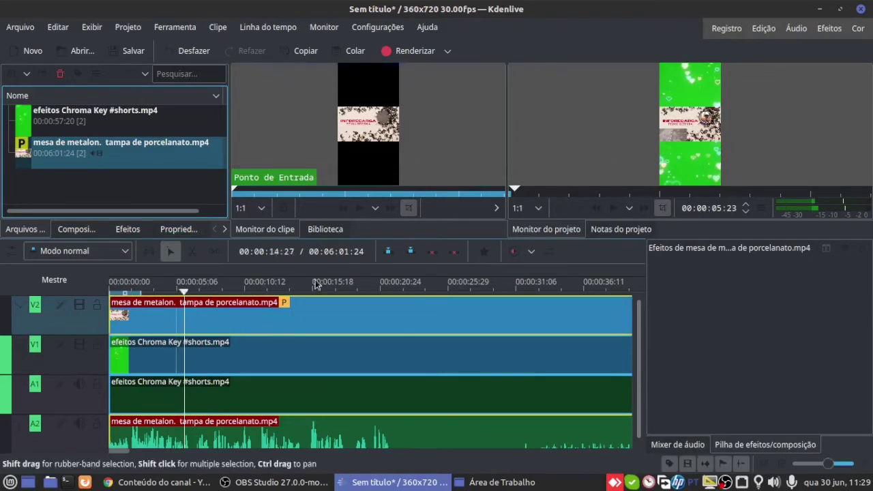
- Add a Transform effect to the mesa de metalon clip on V2
left_click(319, 317)
right_click(318, 315)
mouse_move(326, 308)
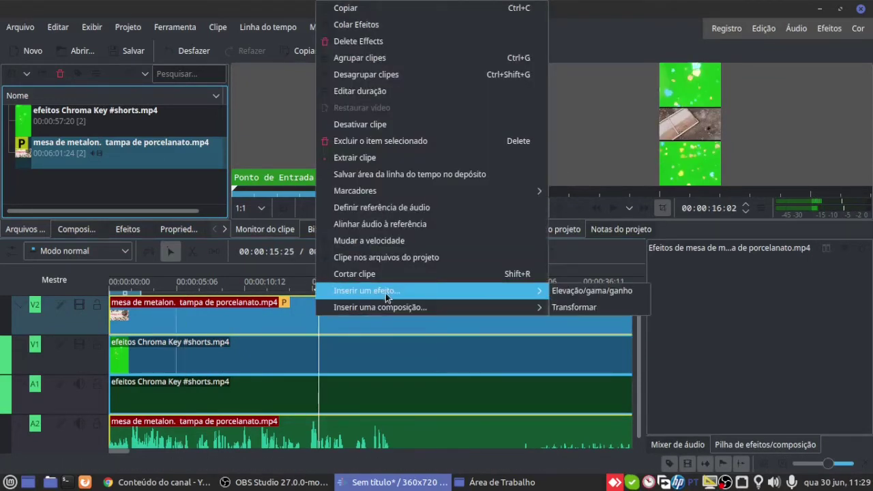
left_click(594, 304)
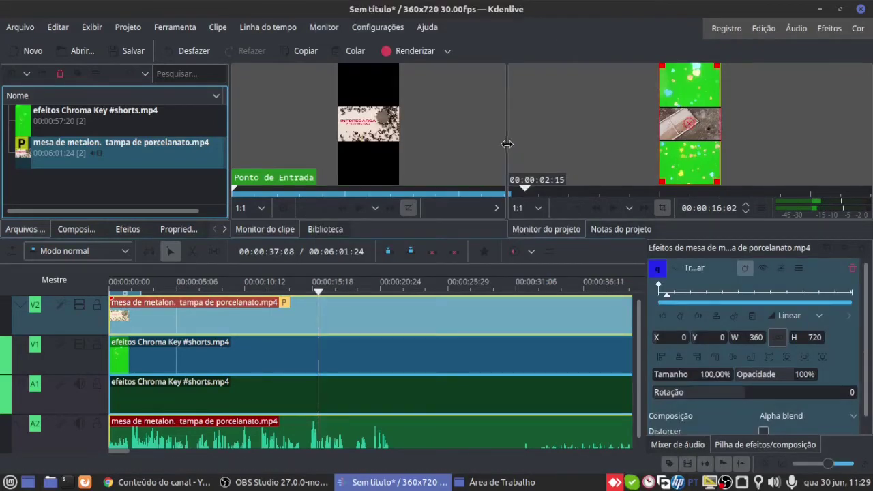
- Scale the V2 clip to 390% in its Transform effect and reposition it to about X -23, Y -1014
left_click_drag(506, 144, 294, 146)
left_click_drag(590, 233, 585, 367)
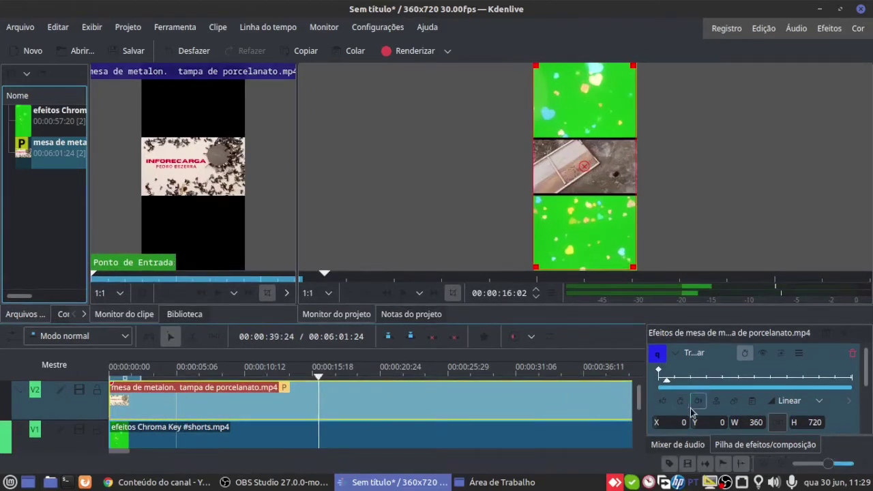
scroll(711, 404, "down", 5)
scroll(712, 404, "up", 15)
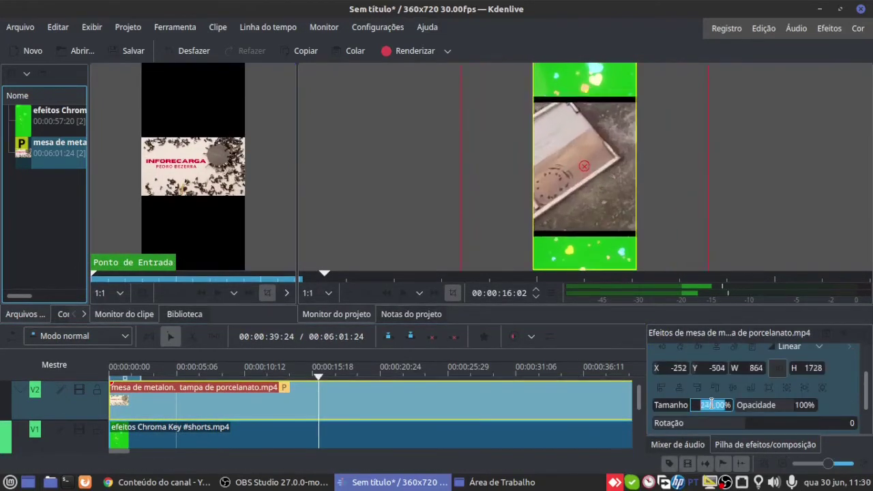
scroll(711, 405, "up", 6)
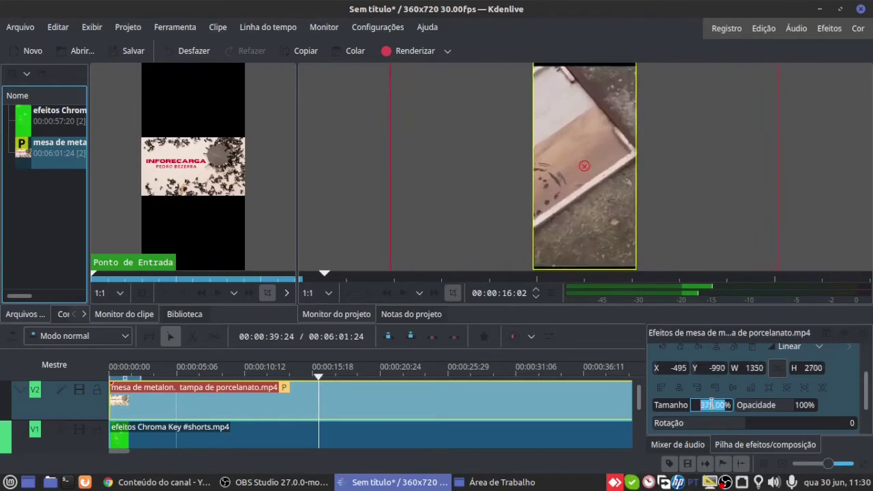
scroll(711, 404, "down", 1)
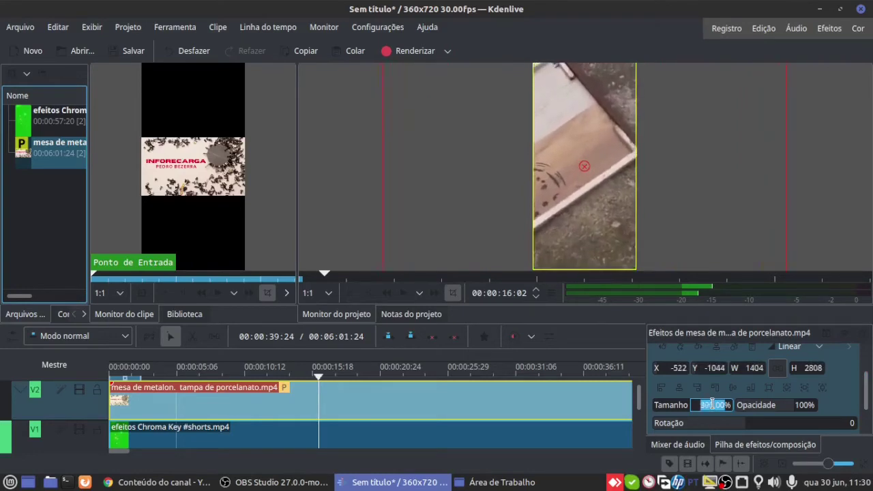
left_click_drag(584, 164, 728, 175)
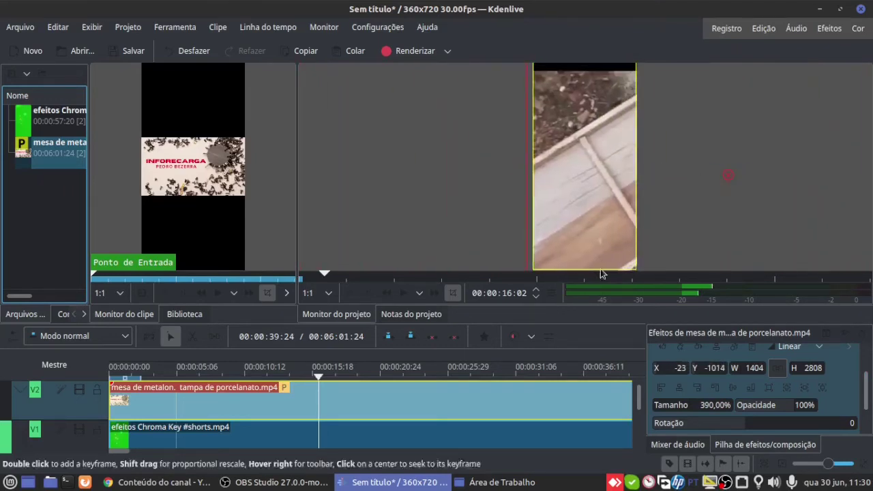
- Add a Transform keyframe at 00:00:22:10 and shift the clip to about X -299
key("space")
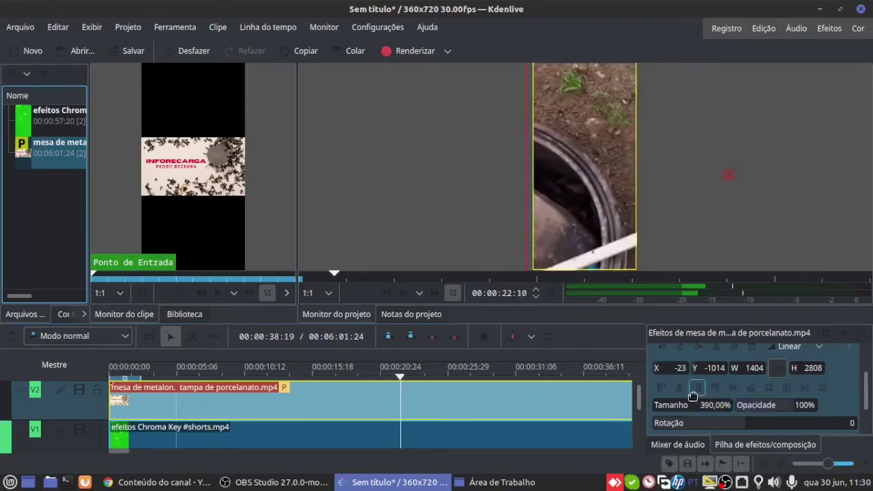
left_click(679, 347)
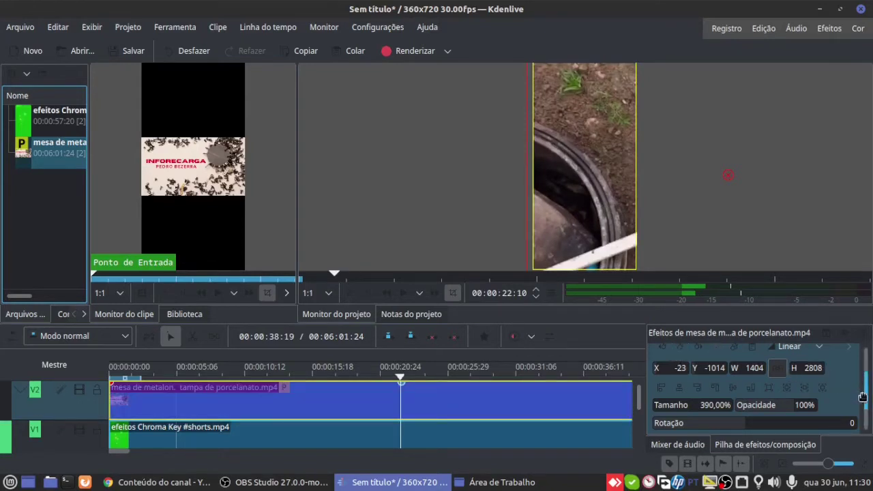
left_click_drag(863, 397, 869, 371)
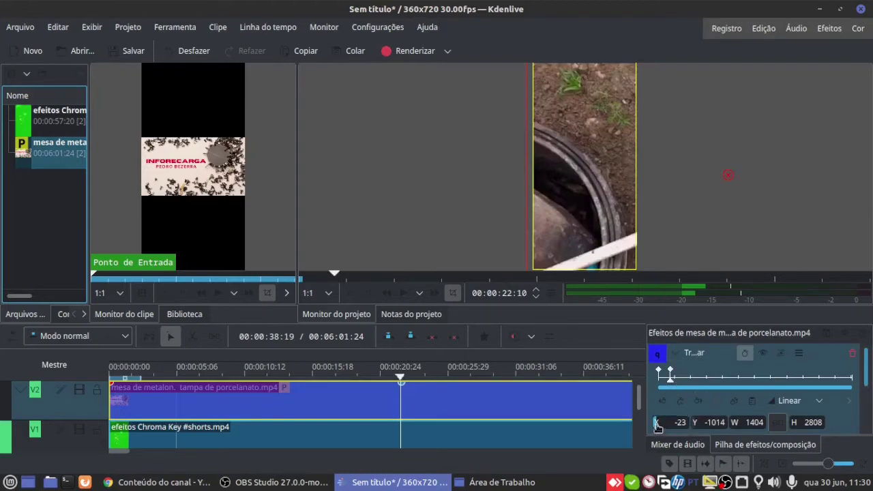
left_click_drag(657, 424, 587, 204)
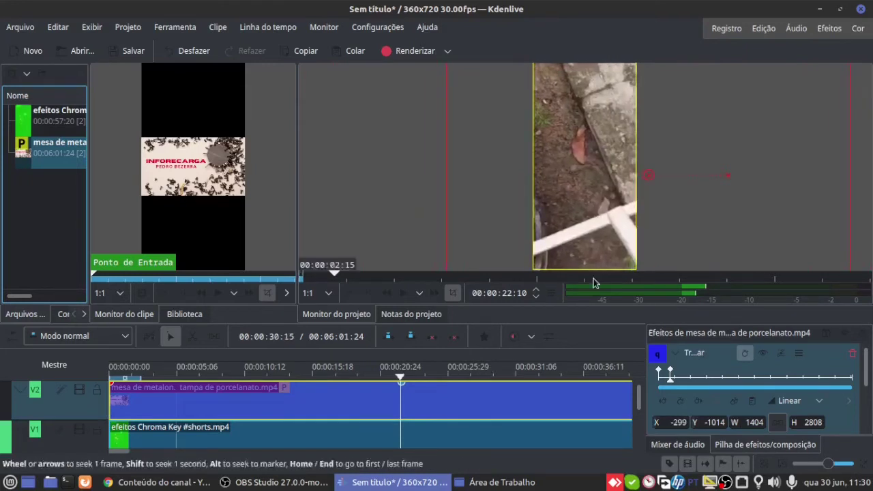
- Play back the timeline to check the clip's framing around the new keyframe and from near the start
key("space")
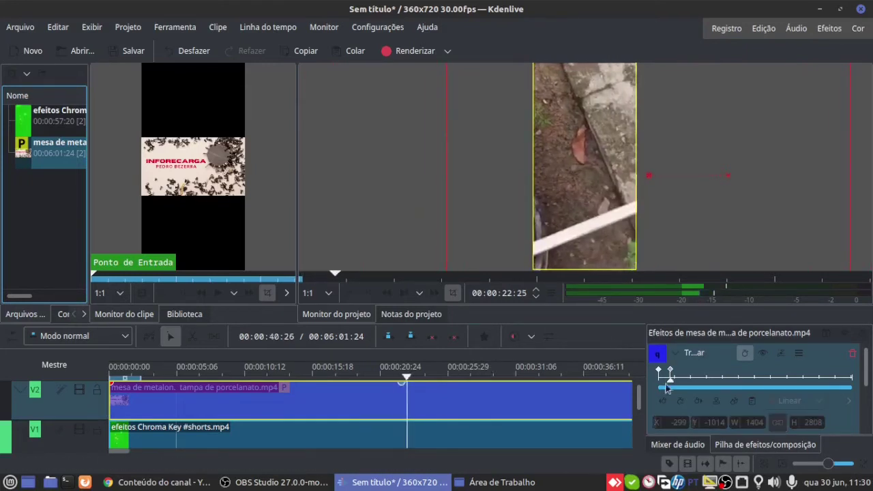
left_click(143, 374)
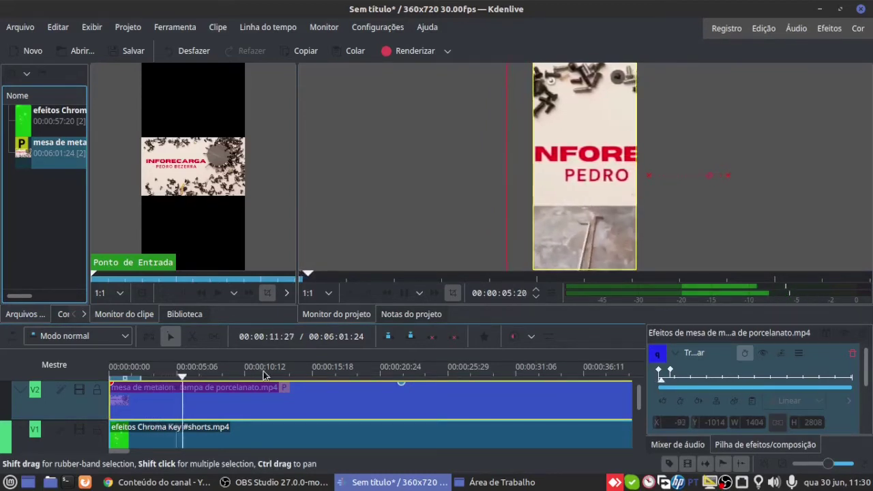
left_click(285, 372)
- Add a Transform keyframe at 00:00:26:02 and move the clip to about X -587, Y -1002
left_click_drag(286, 372, 449, 377)
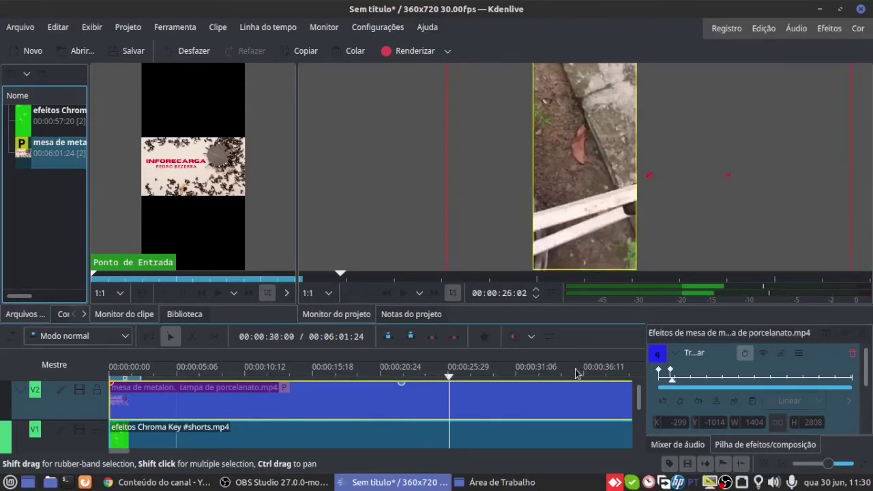
left_click(672, 371)
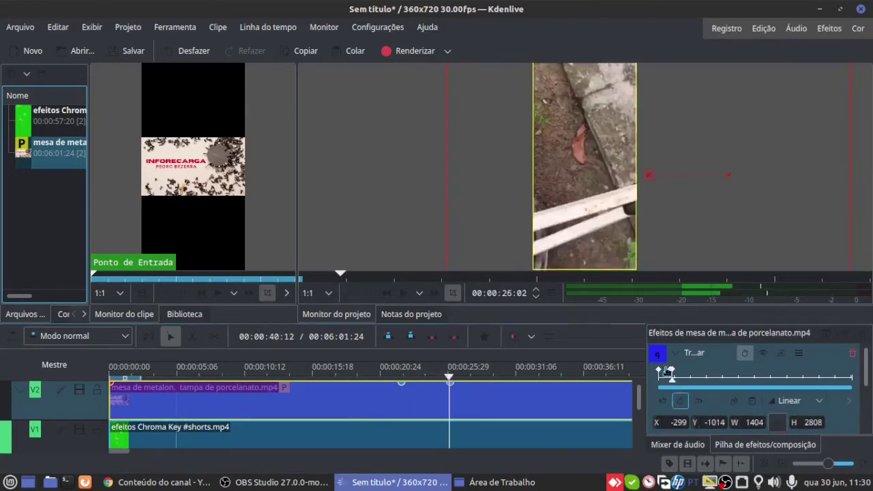
left_click_drag(656, 177, 560, 178)
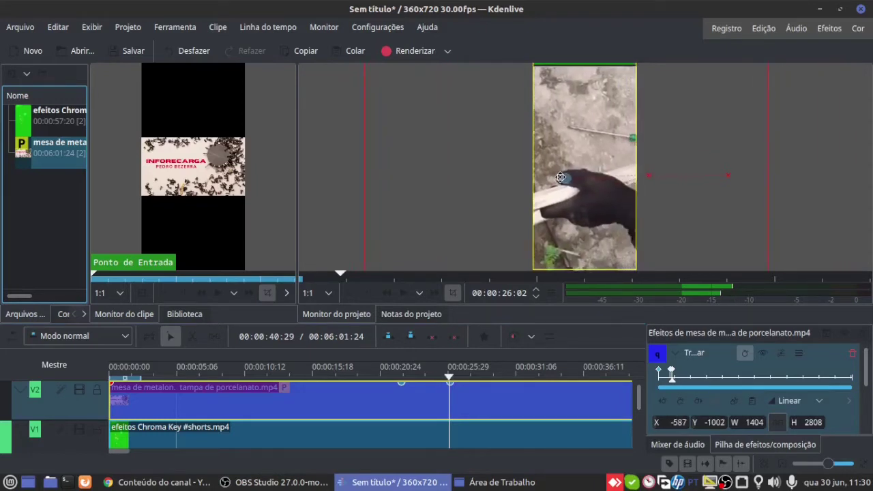
- Play back the clip's movement from just before the second keyframe and go to the Transform size settings
left_click(395, 369)
key("space")
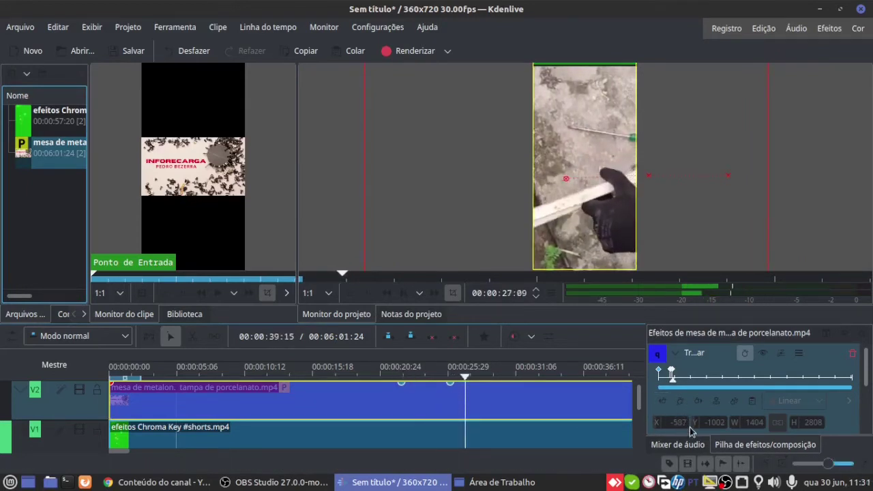
left_click_drag(867, 378, 868, 406)
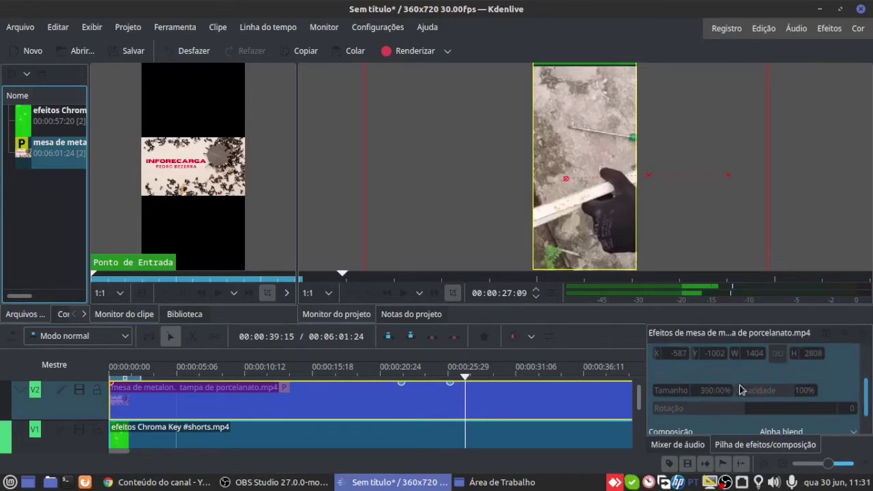
- Add a Transform keyframe at 00:00:27:09 with size 100%, X 0 and Y 0, plus another keyframe at 00:00:28:13
left_click_drag(860, 403, 857, 378)
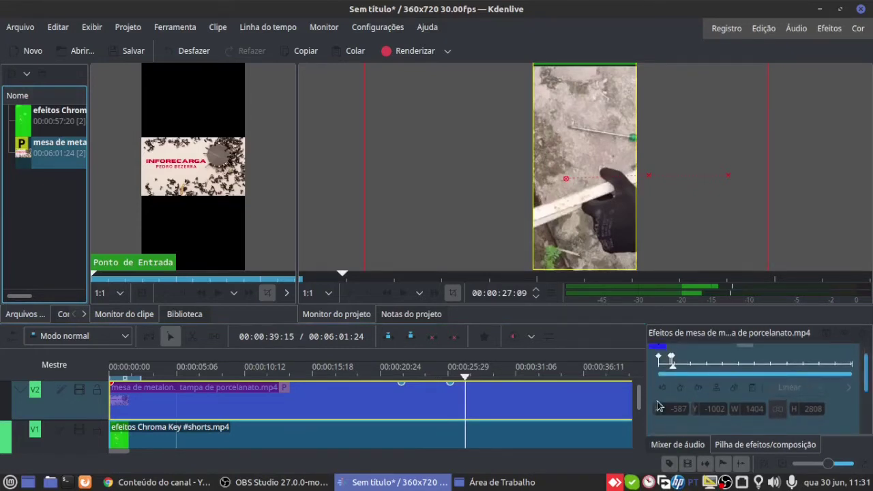
left_click(681, 386)
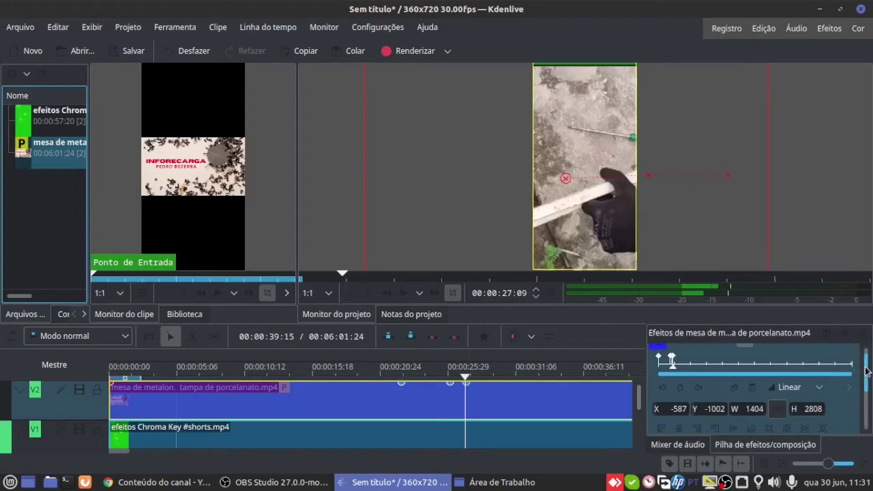
left_click_drag(866, 370, 867, 395)
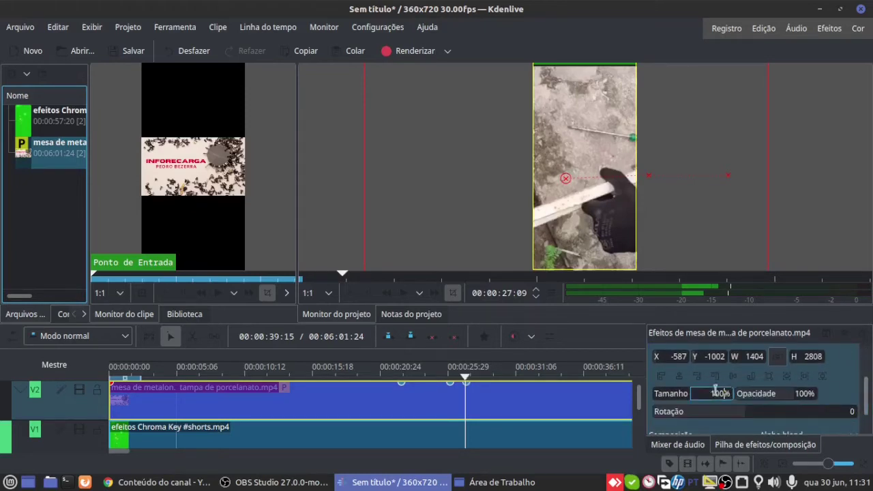
left_click(680, 356)
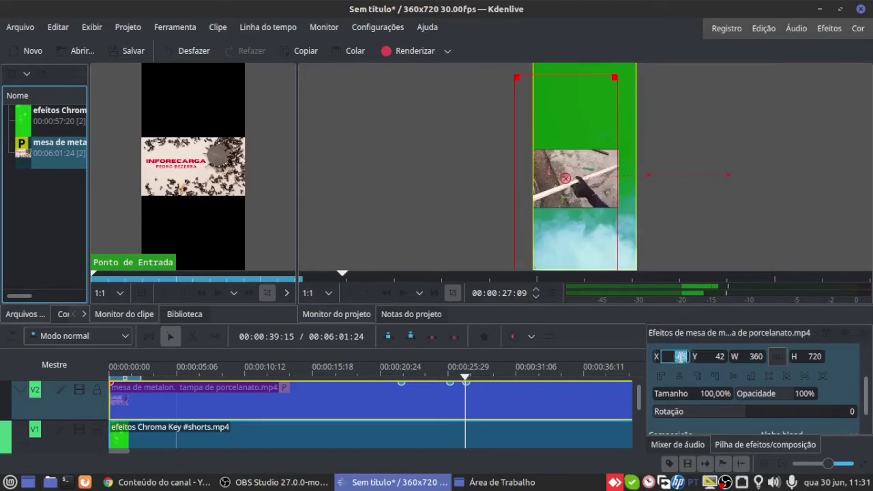
left_click(708, 360)
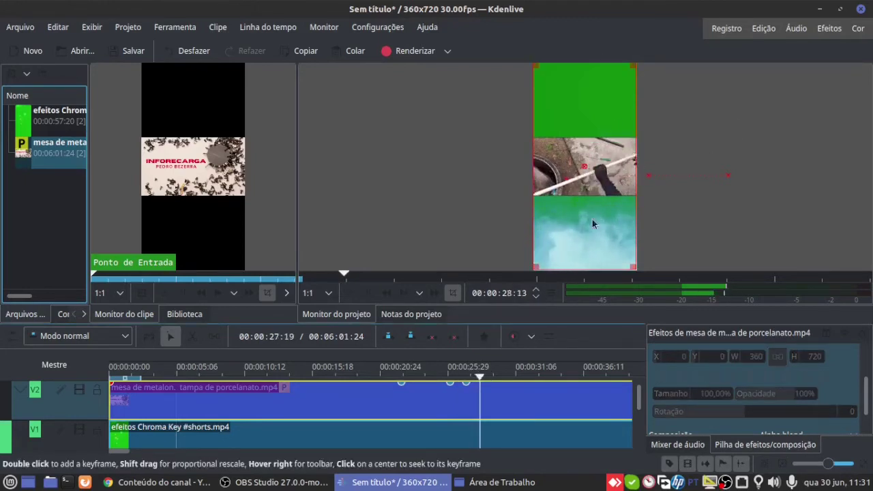
double_click(584, 182)
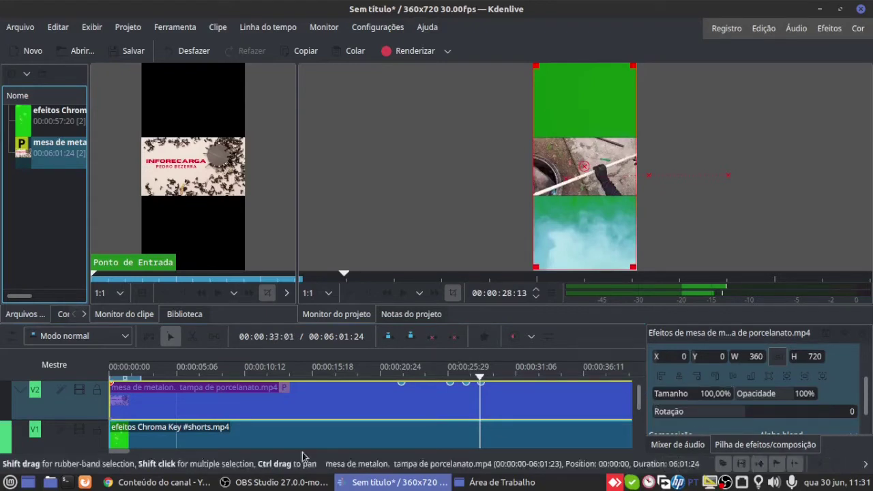
- Delete the "efeitos Chroma Key #shorts.mp4" background clip from tracks V1 and A1
left_click(86, 407)
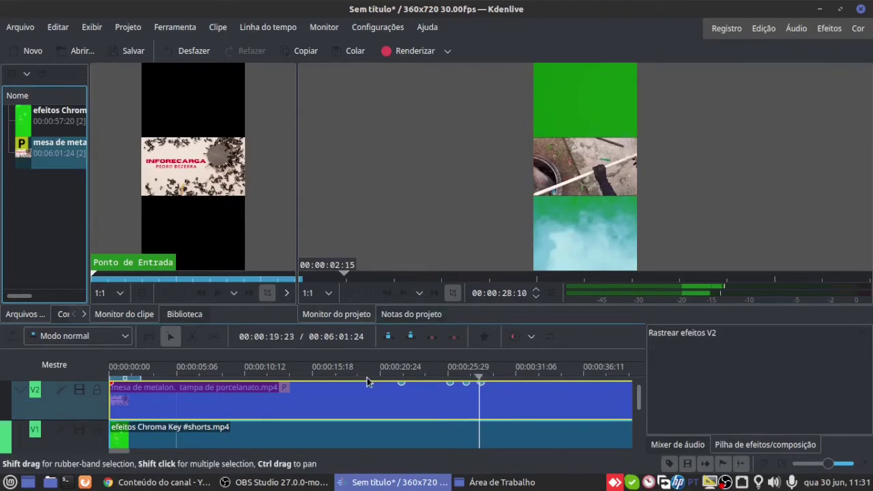
scroll(388, 399, "down", 5)
scroll(356, 402, "down", 5)
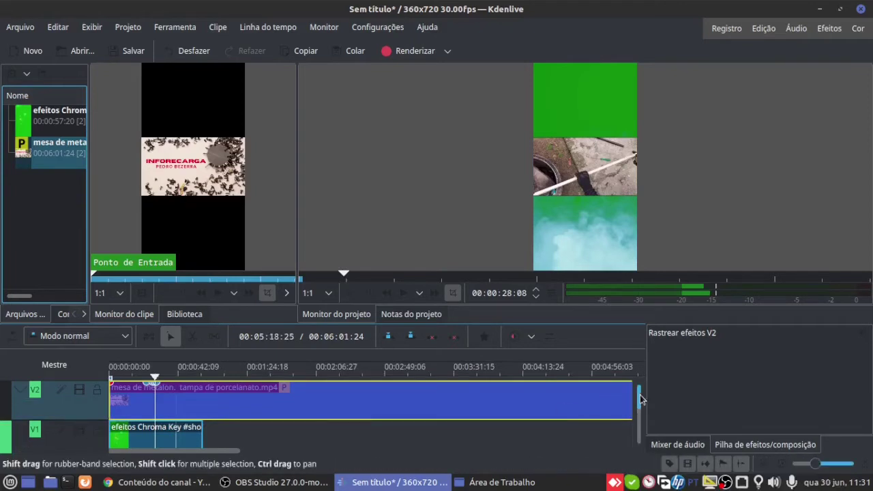
scroll(641, 399, "down", 3)
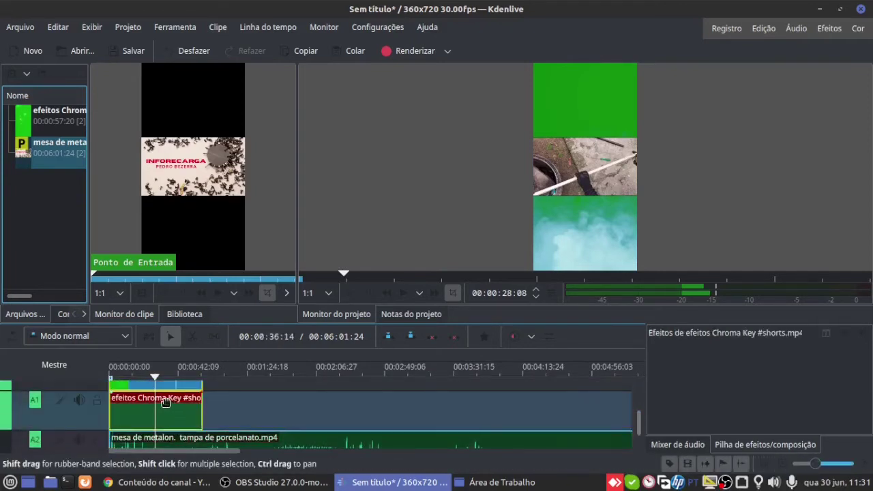
key("Delete")
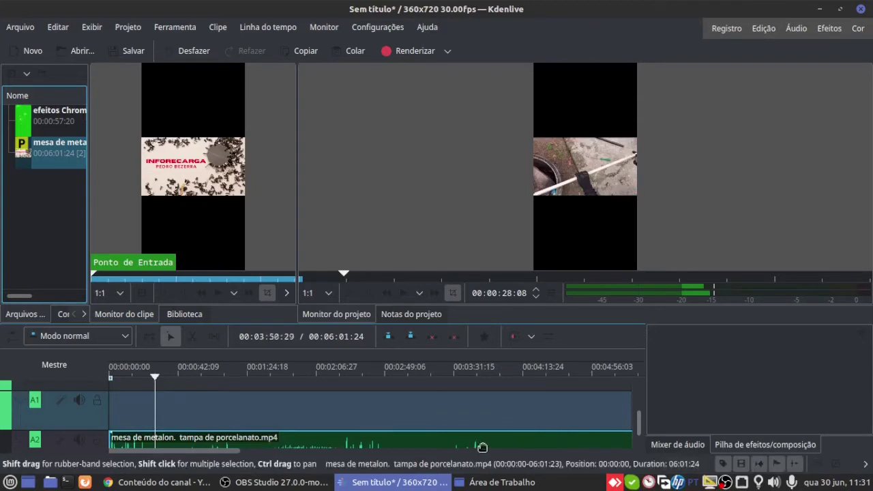
- Move the mesa de metalon clip down to tracks V1 and A1 and ungroup its video from its audio
left_click_drag(634, 424, 643, 389)
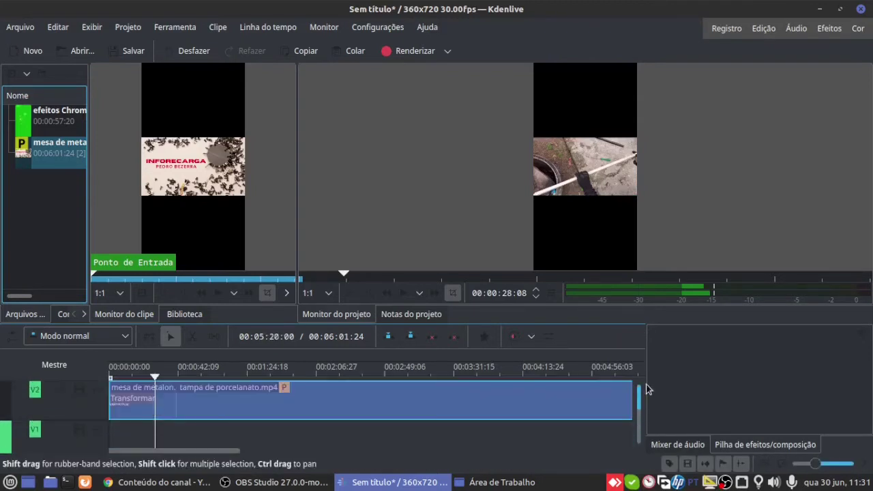
left_click(453, 389)
scroll(430, 406, "down", 1)
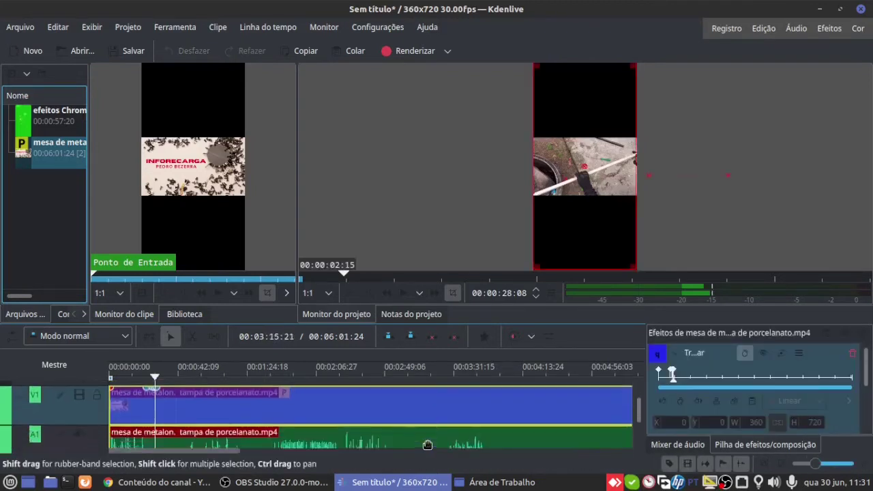
right_click(366, 403)
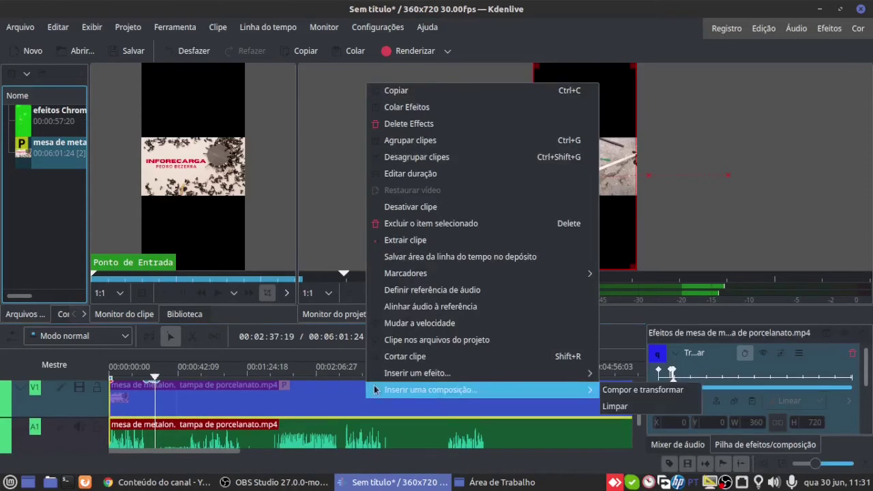
left_click(450, 162)
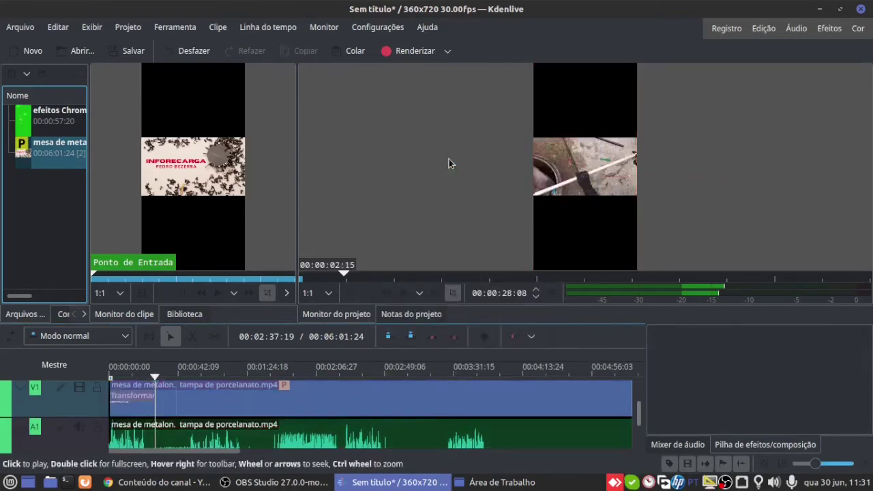
- Duplicate the V1 video clip onto track V2 and align the copy with the start of the timeline
left_click(226, 410)
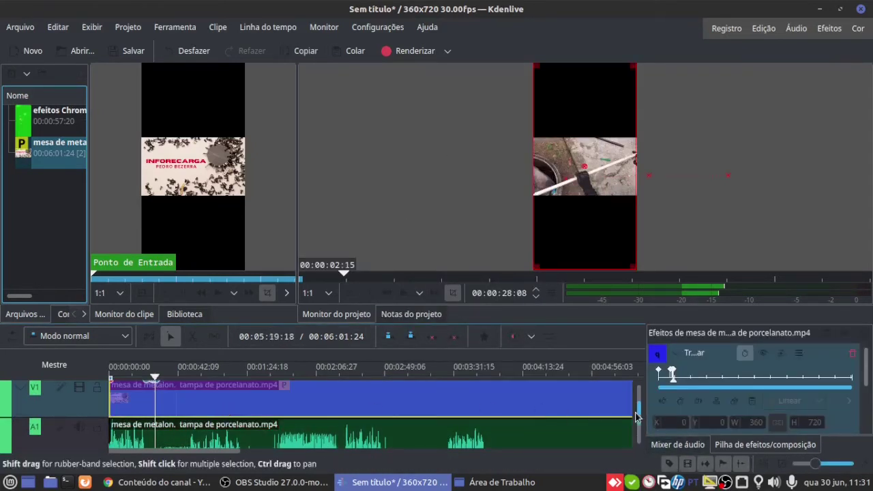
scroll(637, 416, "up", 1)
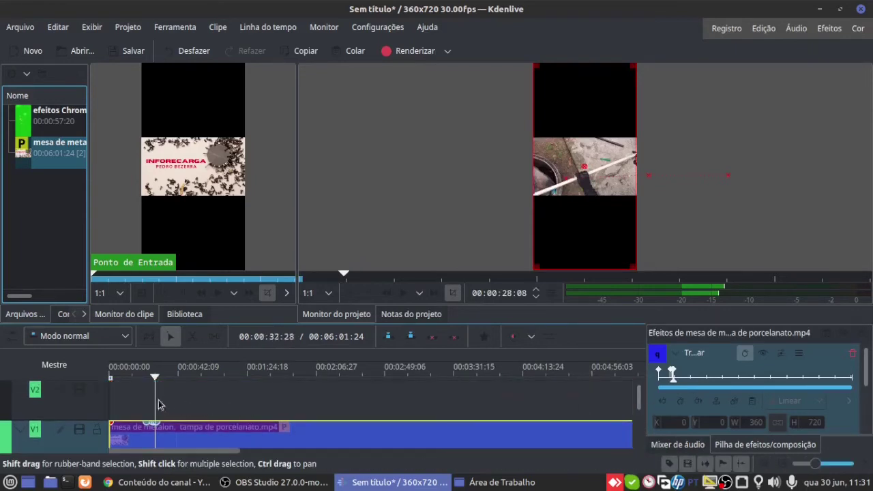
key("ctrl+v")
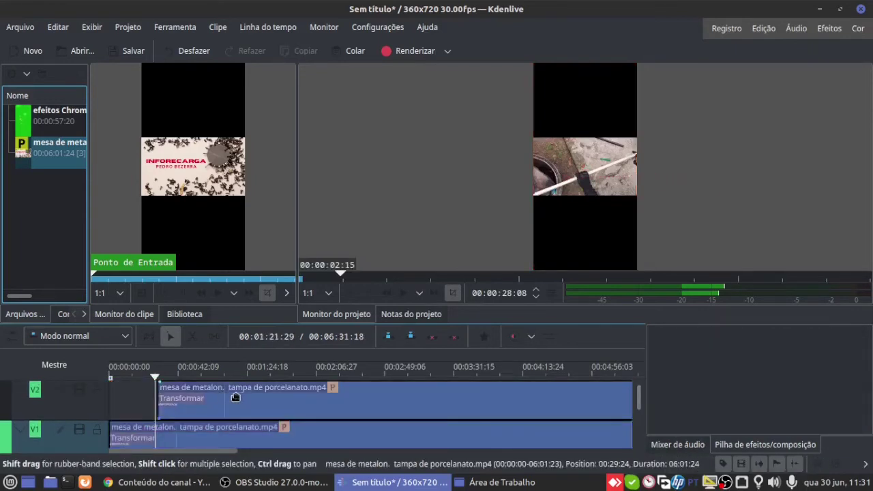
left_click_drag(231, 397, 149, 401)
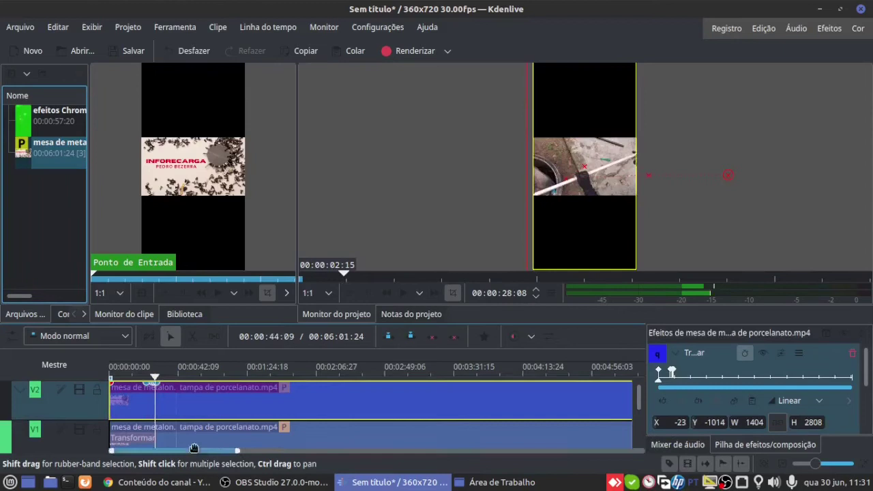
- Replace the keyframed Transform effect on the V1 clip with a fresh Transform effect and set its size to 400%
left_click(293, 432)
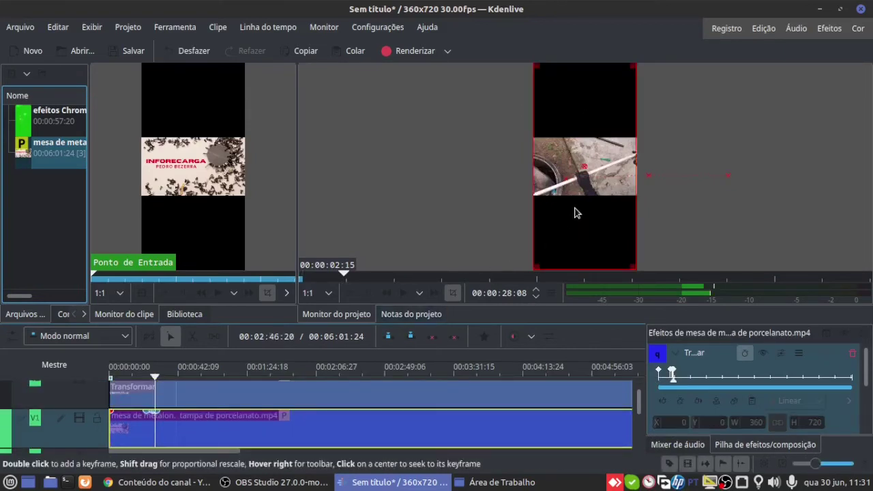
right_click(302, 424)
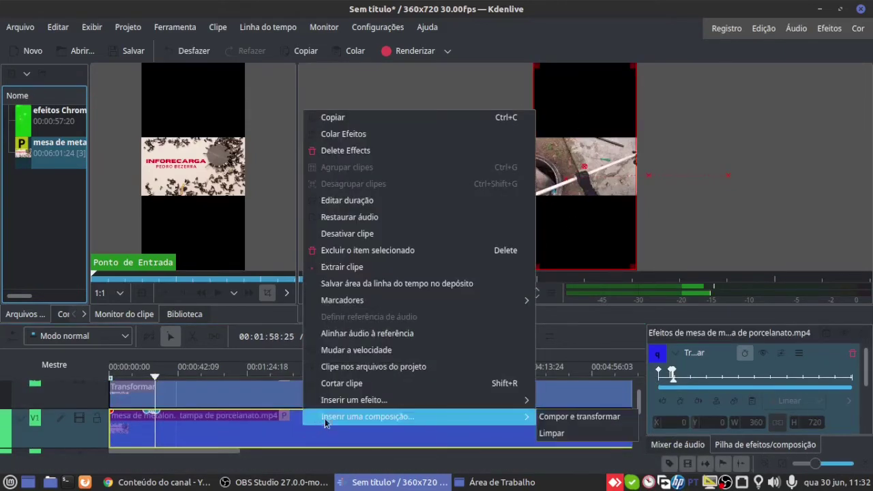
mouse_move(365, 404)
left_click(565, 417)
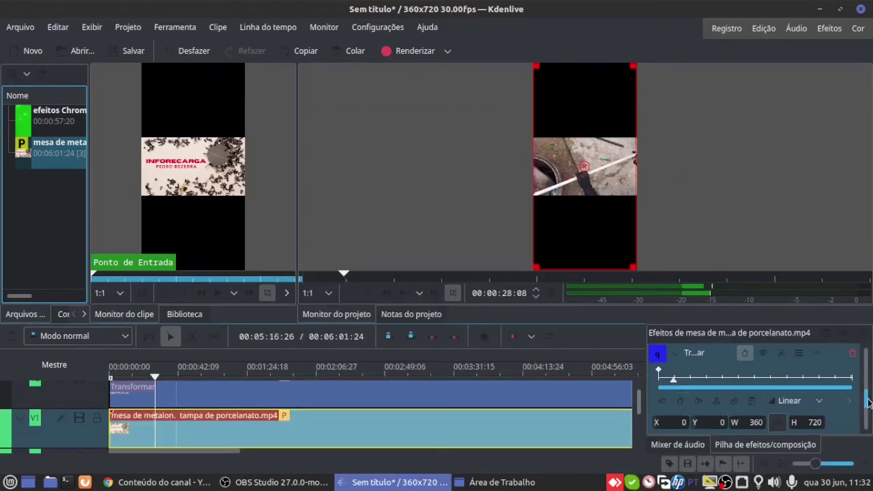
scroll(869, 401, "down", 3)
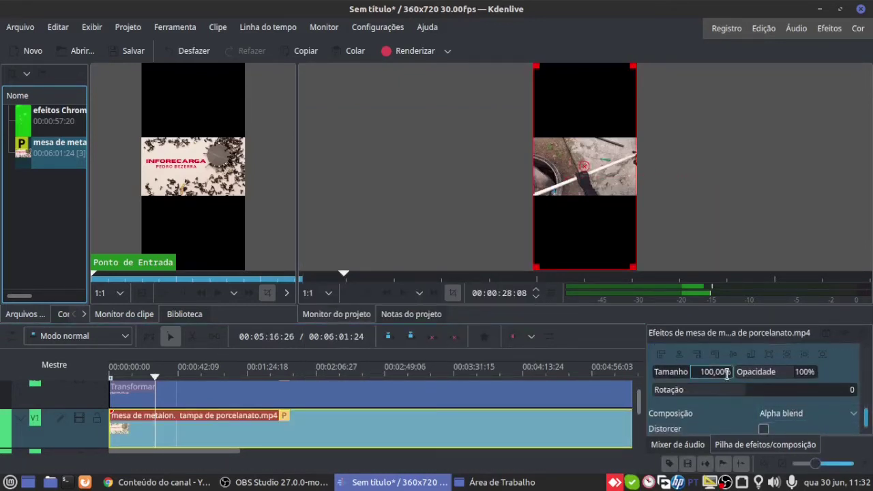
scroll(724, 373, "up", 20)
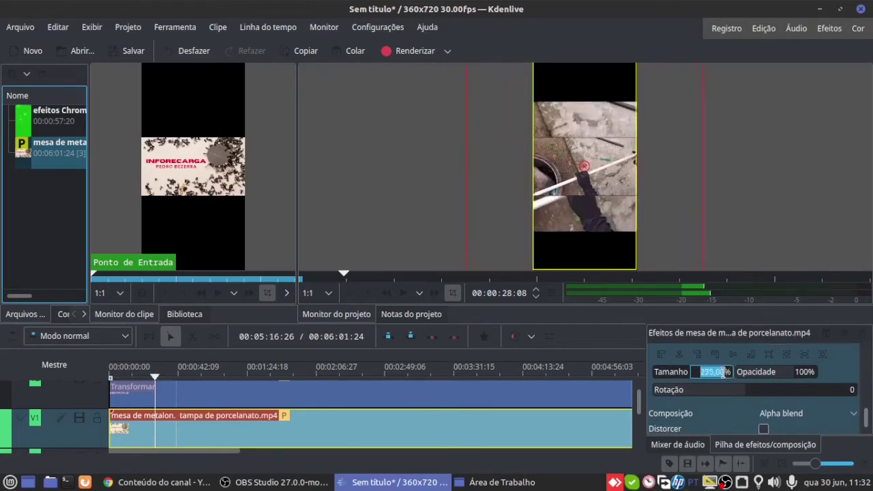
scroll(720, 369, "up", 3)
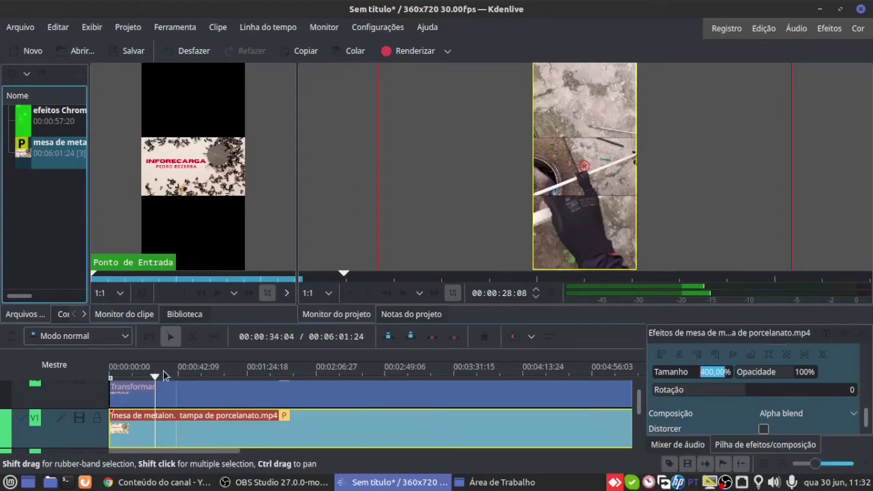
- Play back the timeline from the start to check the enlarged background framing, and mute audio track A1
left_click_drag(149, 367, 74, 372)
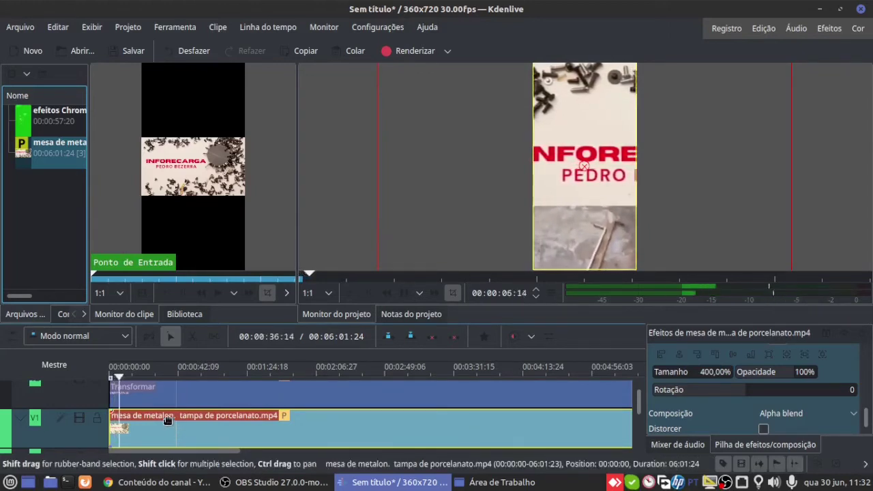
scroll(168, 419, "down", 1)
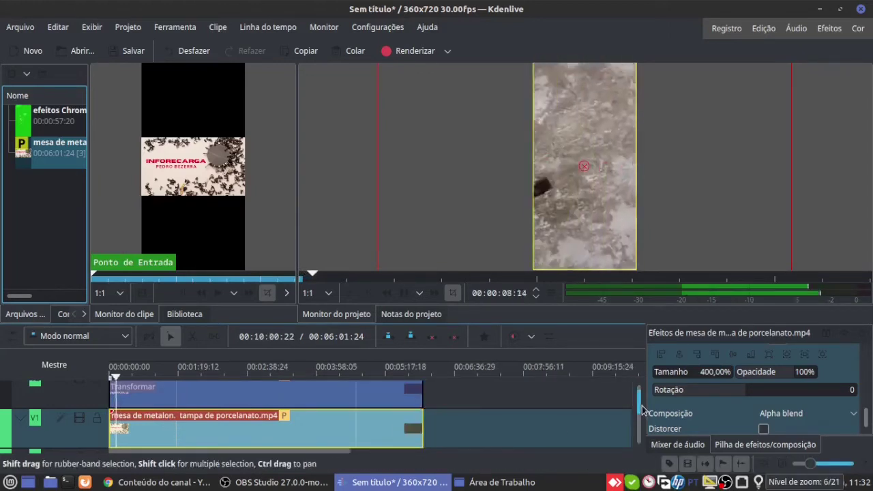
scroll(636, 429, "down", 1)
scroll(635, 429, "down", 1)
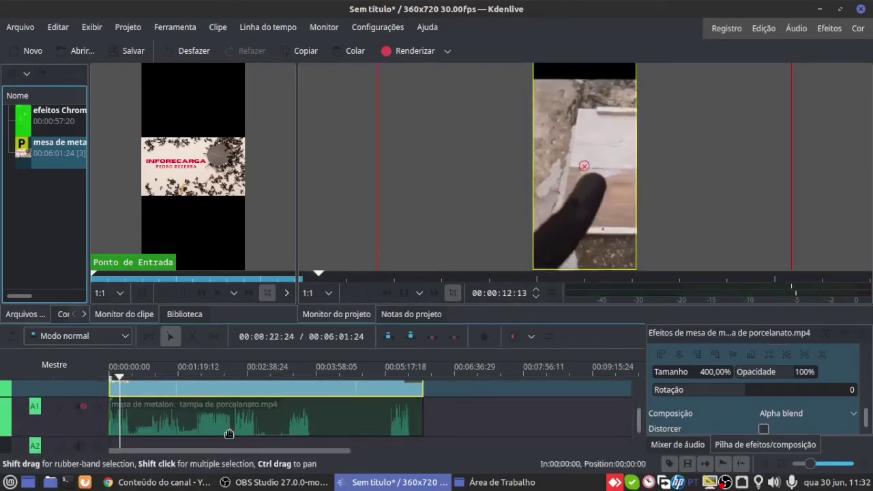
left_click_drag(635, 424, 635, 403)
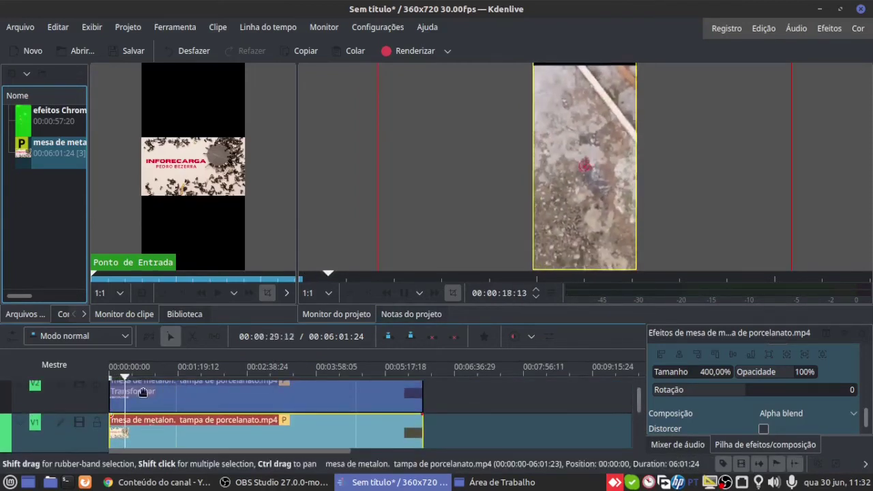
left_click_drag(157, 371, 175, 374)
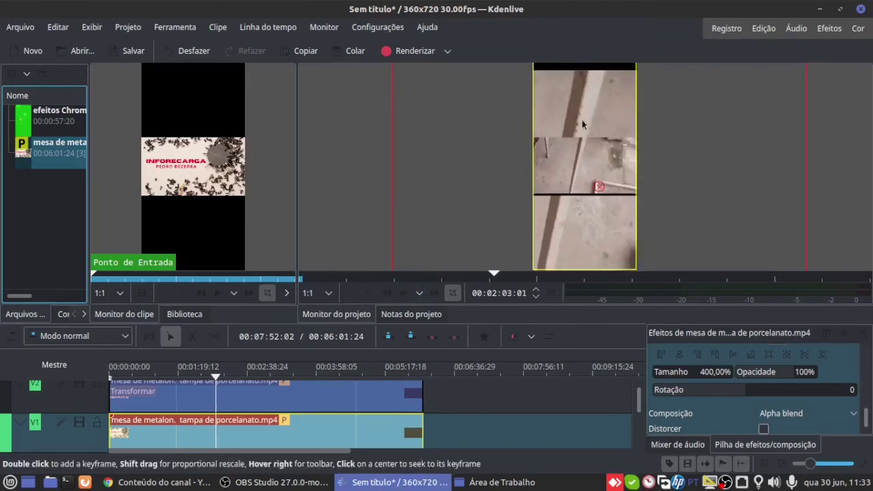
- Switch to YouTube Studio in the browser and look through the channel's uploaded videos, listing 50 rows per page
left_click(140, 482)
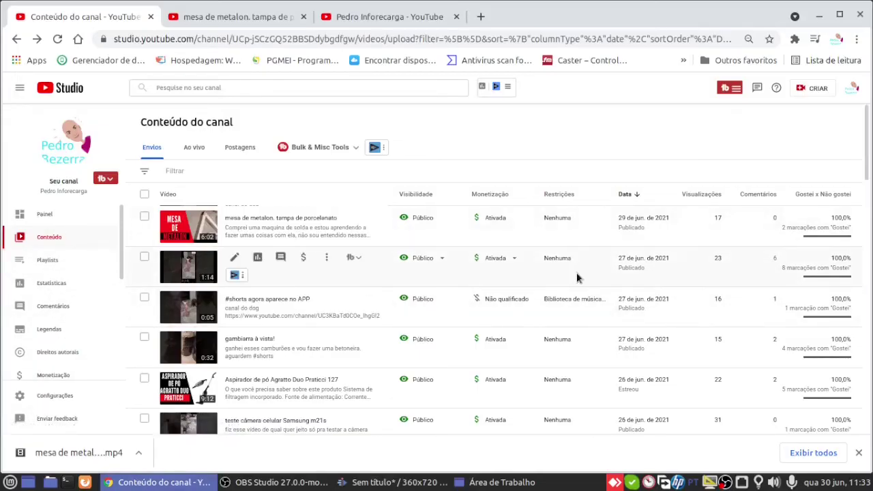
scroll(577, 272, "down", 5)
scroll(576, 267, "up", 2)
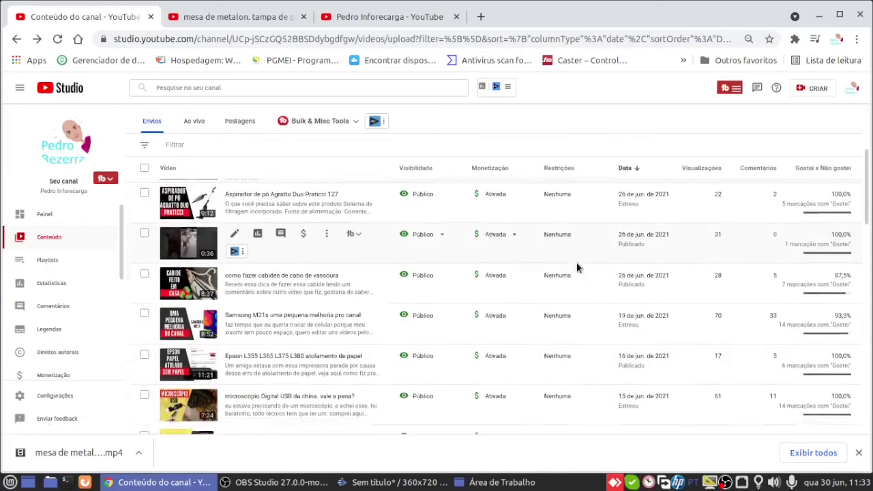
scroll(577, 268, "down", 10)
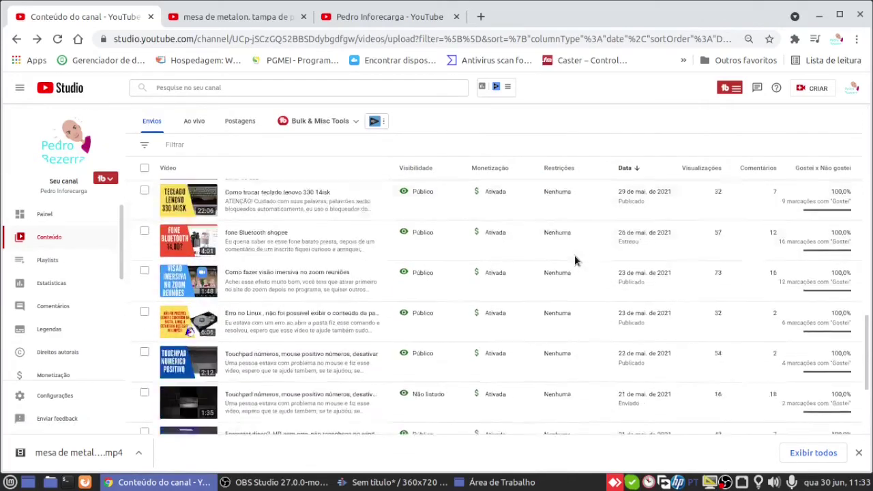
scroll(574, 257, "down", 3)
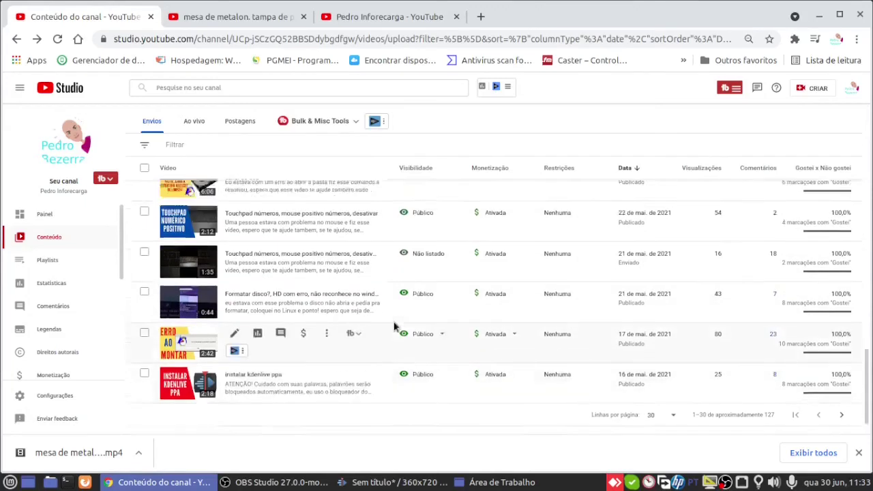
scroll(391, 320, "up", 6)
scroll(391, 314, "down", 5)
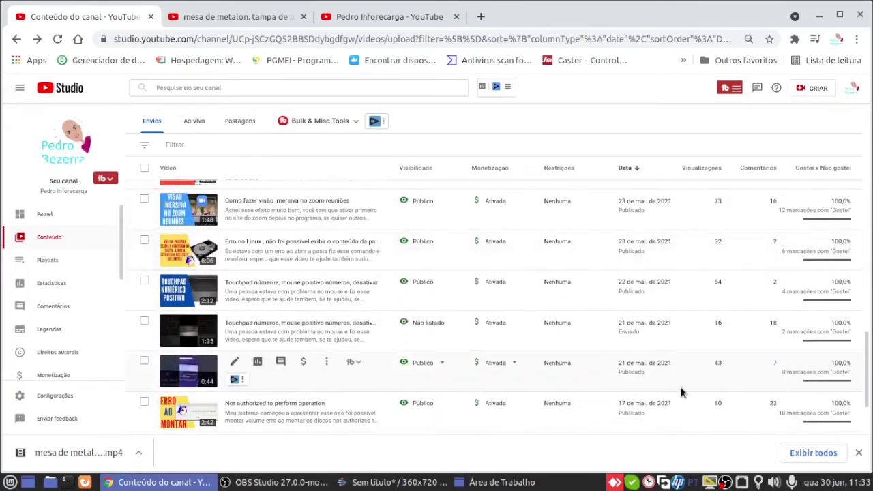
scroll(676, 355, "down", 2)
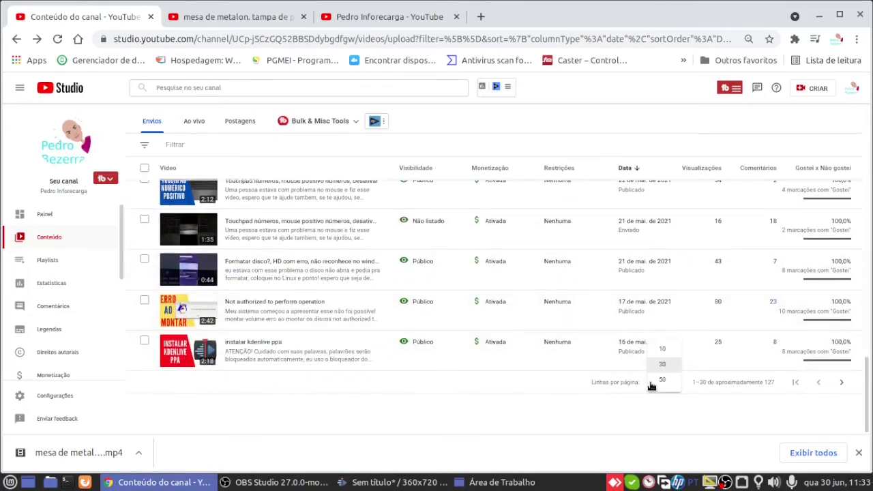
left_click(656, 382)
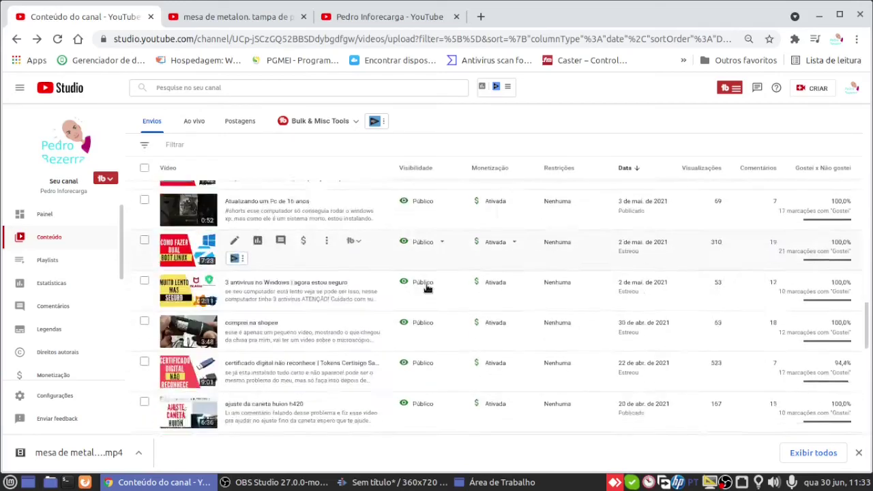
- Find the "reparo na moto #shorts" video in the uploads, open it on YouTube and view it briefly in full screen
scroll(478, 310, "down", 5)
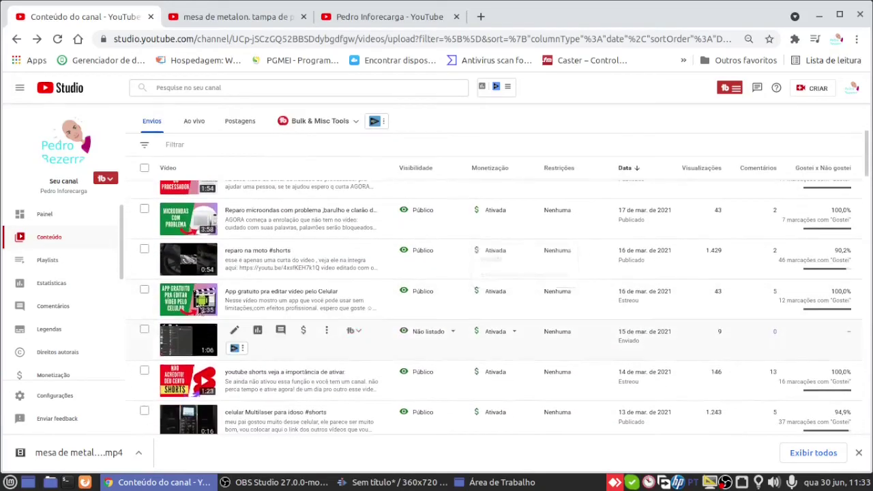
left_click(177, 265)
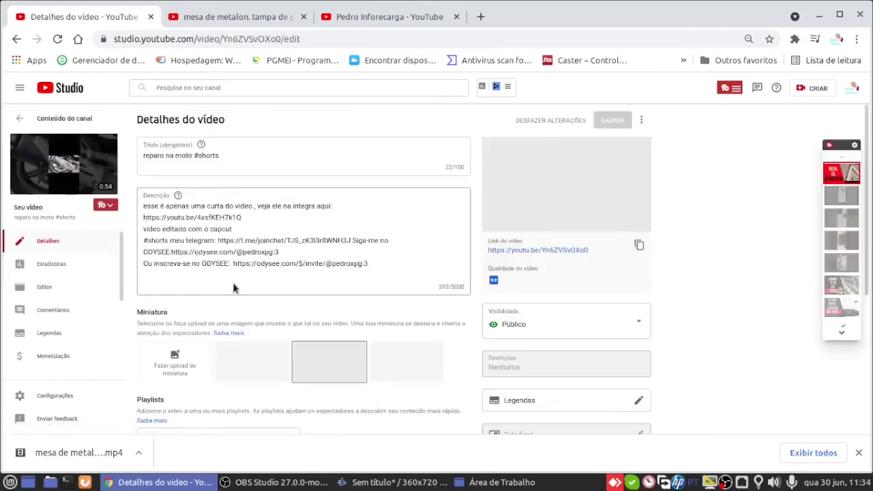
left_click(63, 166)
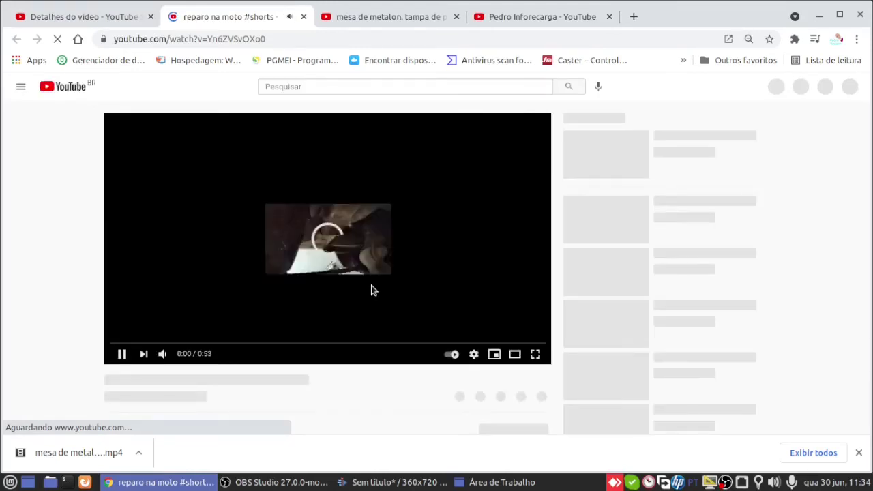
left_click(532, 358)
key("Escape")
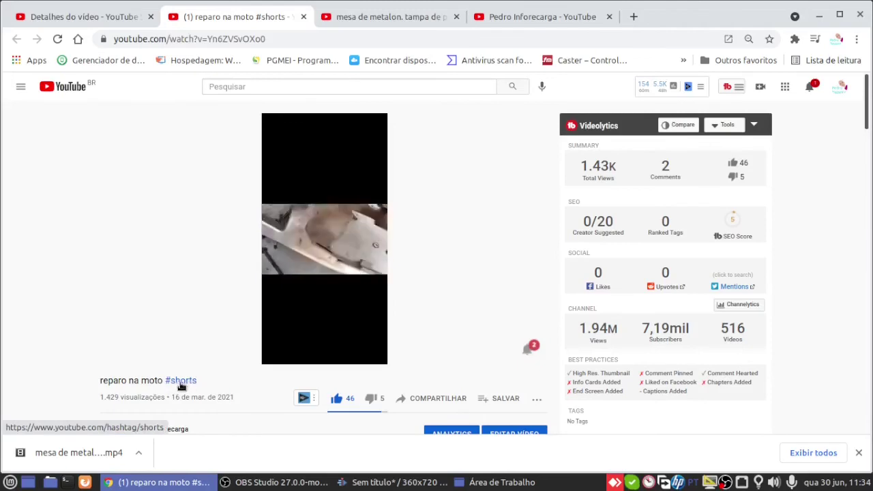
- Examine the view count and description below the "reparo na moto #shorts" video, and return to its player
scroll(95, 229, "down", 3)
triple_click(95, 230)
left_click(122, 229)
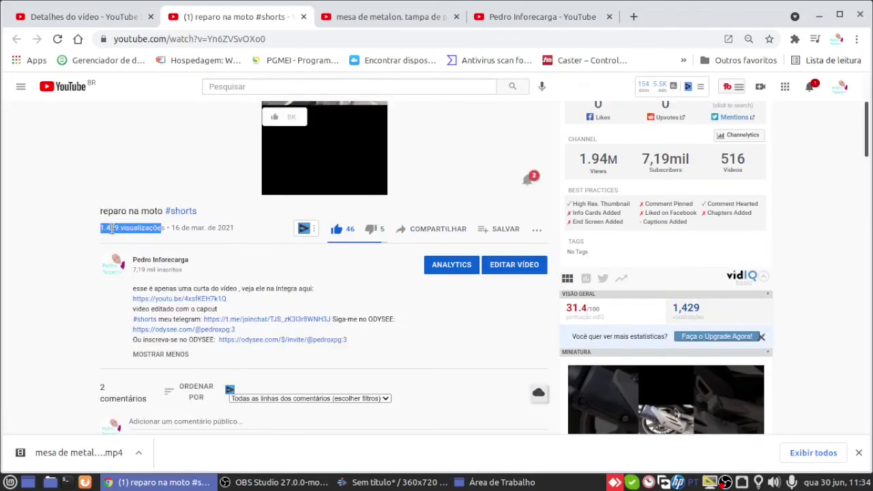
scroll(137, 259, "up", 4)
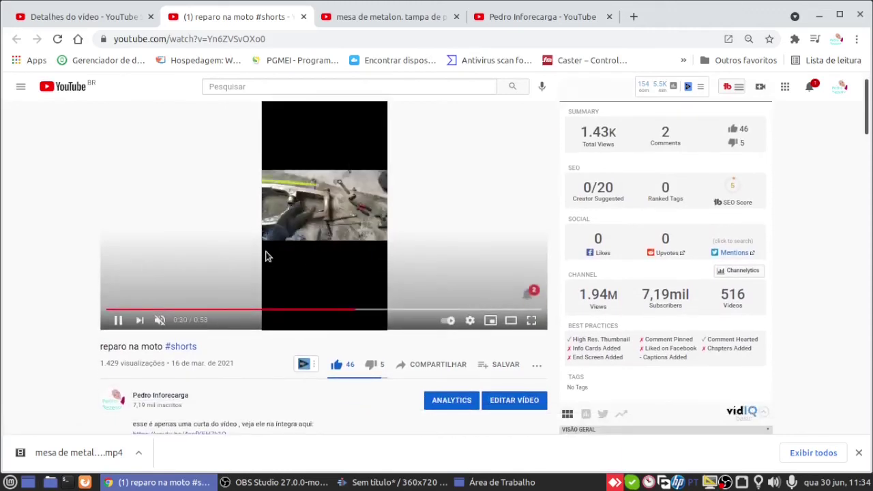